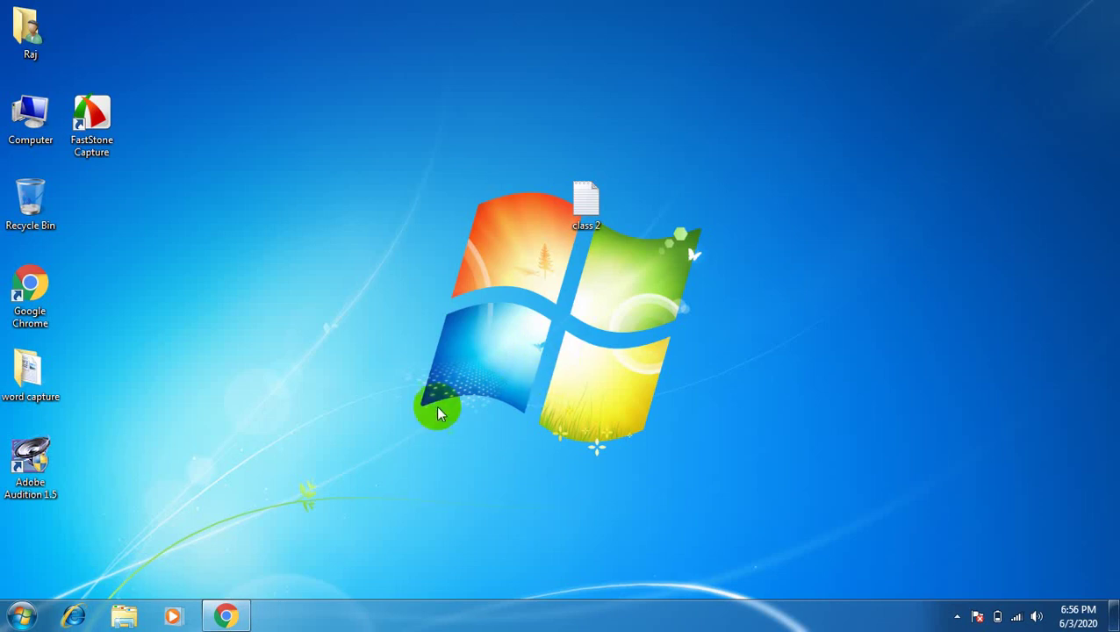
# - Launch Microsoft Office Word 2007 from the Start menu's All Programs > Microsoft Office folder
pyautogui.click(24, 618)
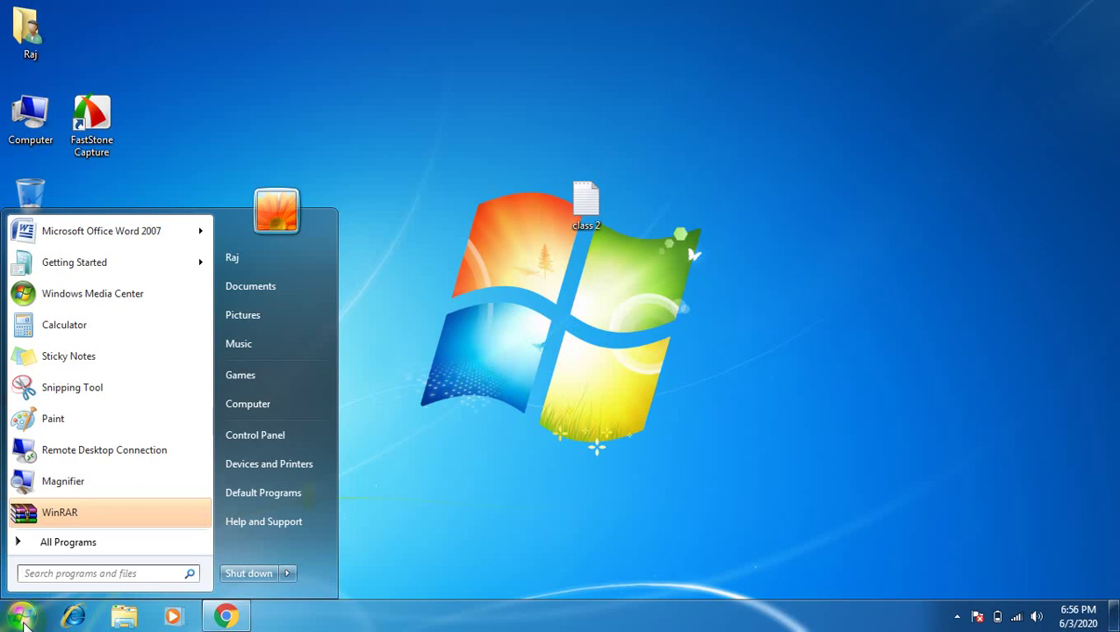
pyautogui.click(106, 545)
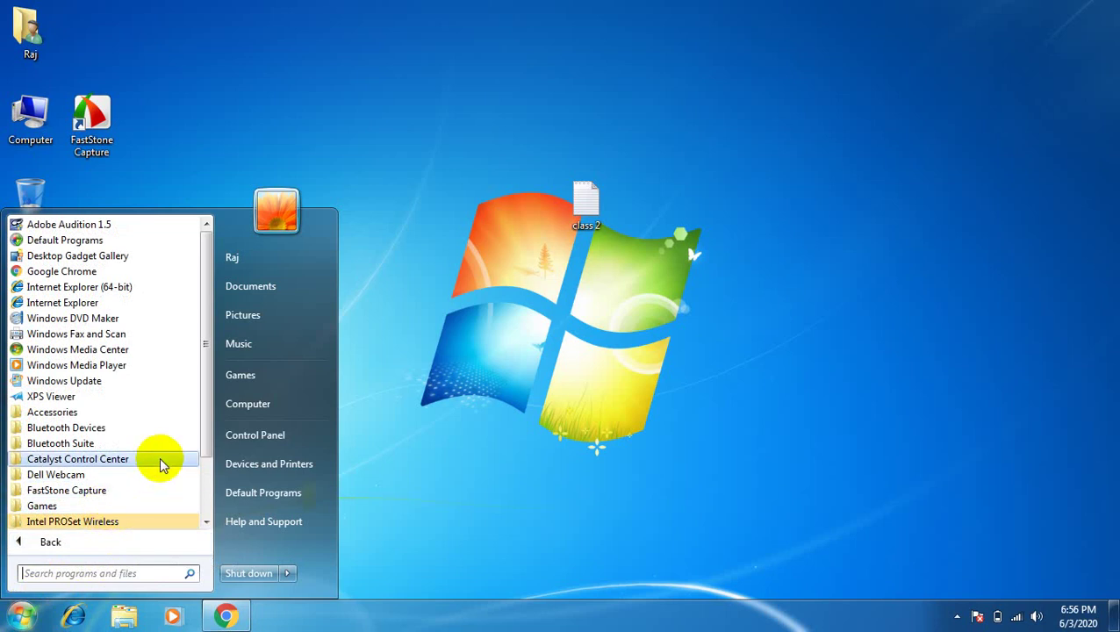
pyautogui.moveTo(207, 444); pyautogui.dragTo(204, 504)
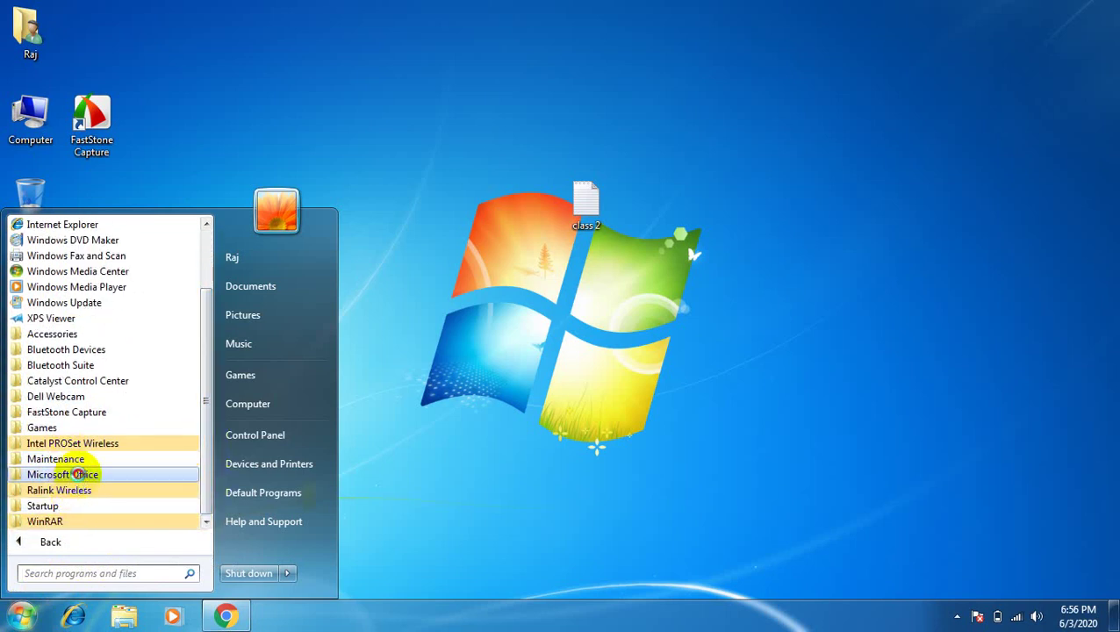
pyautogui.click(75, 475)
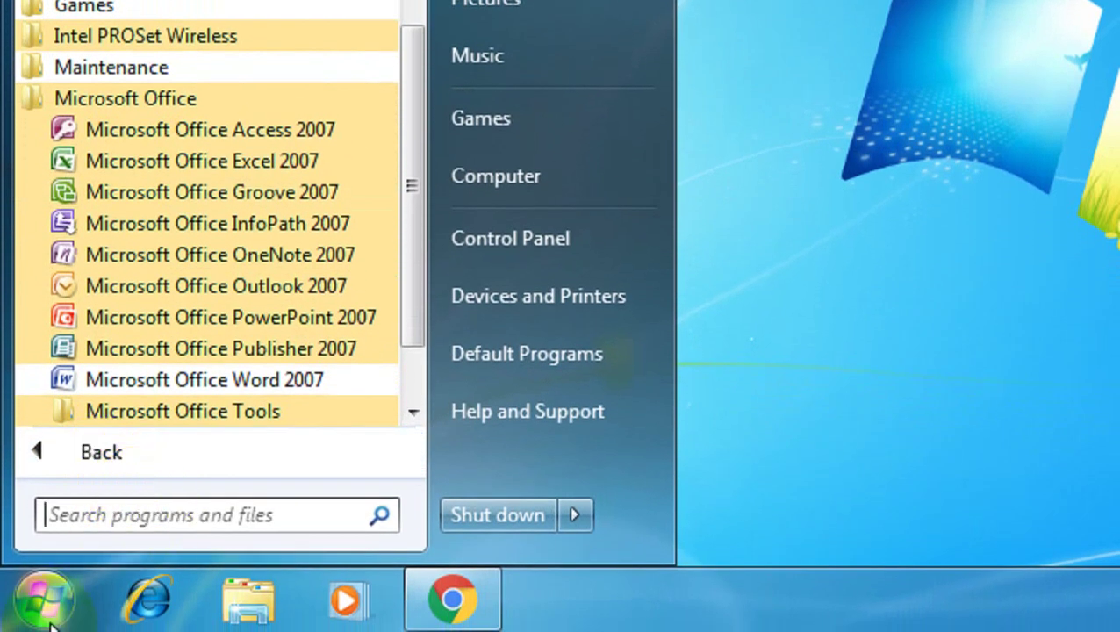
pyautogui.click(46, 614)
pyautogui.click(46, 615)
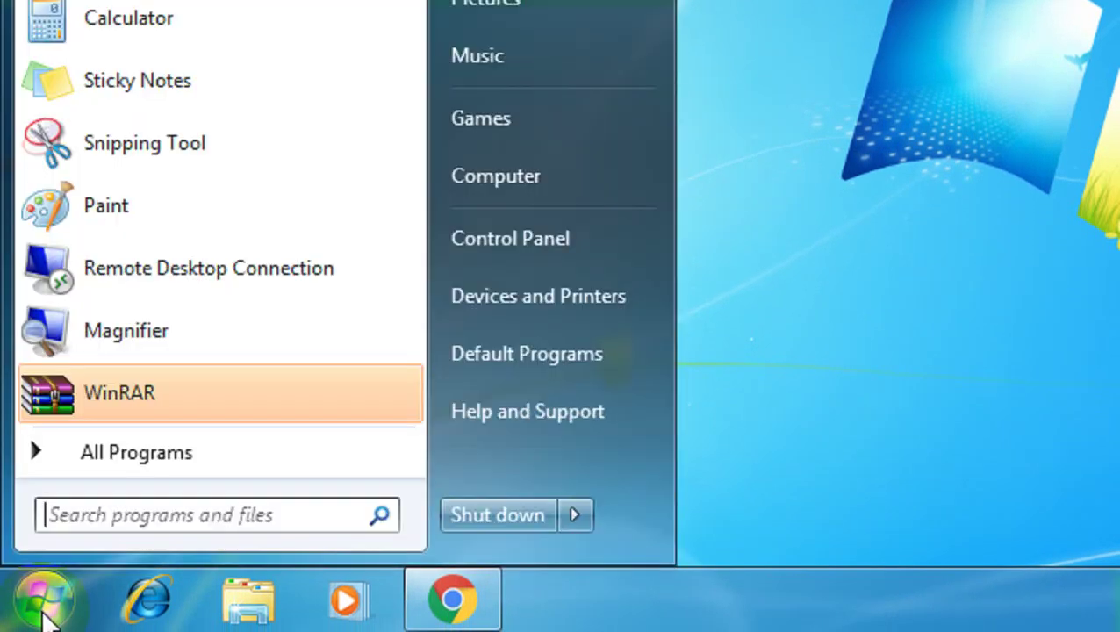
pyautogui.click(148, 457)
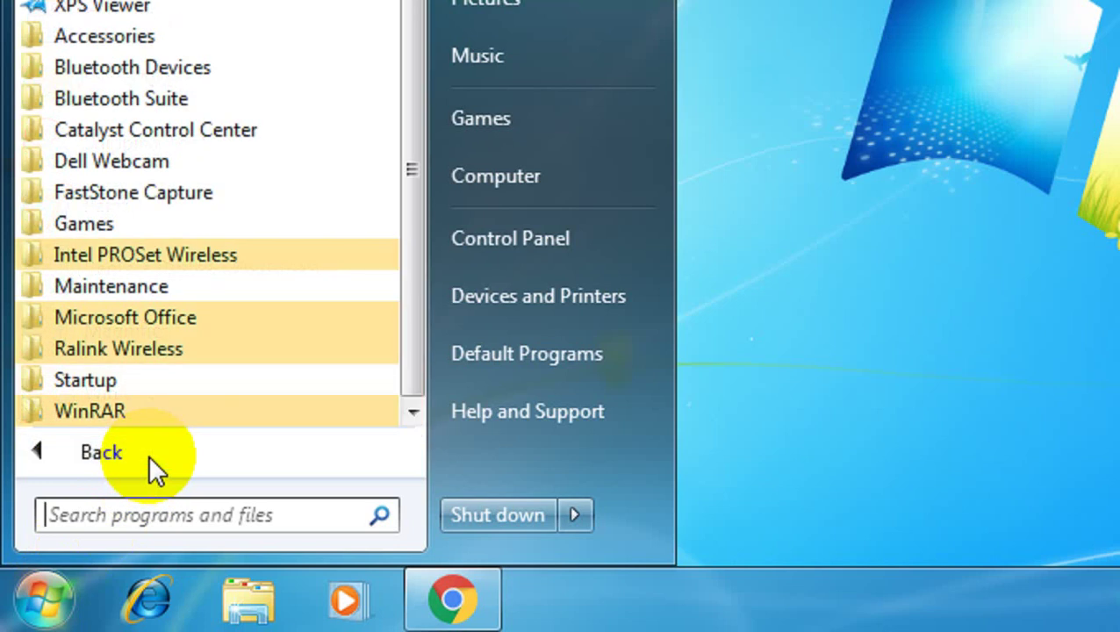
pyautogui.click(136, 316)
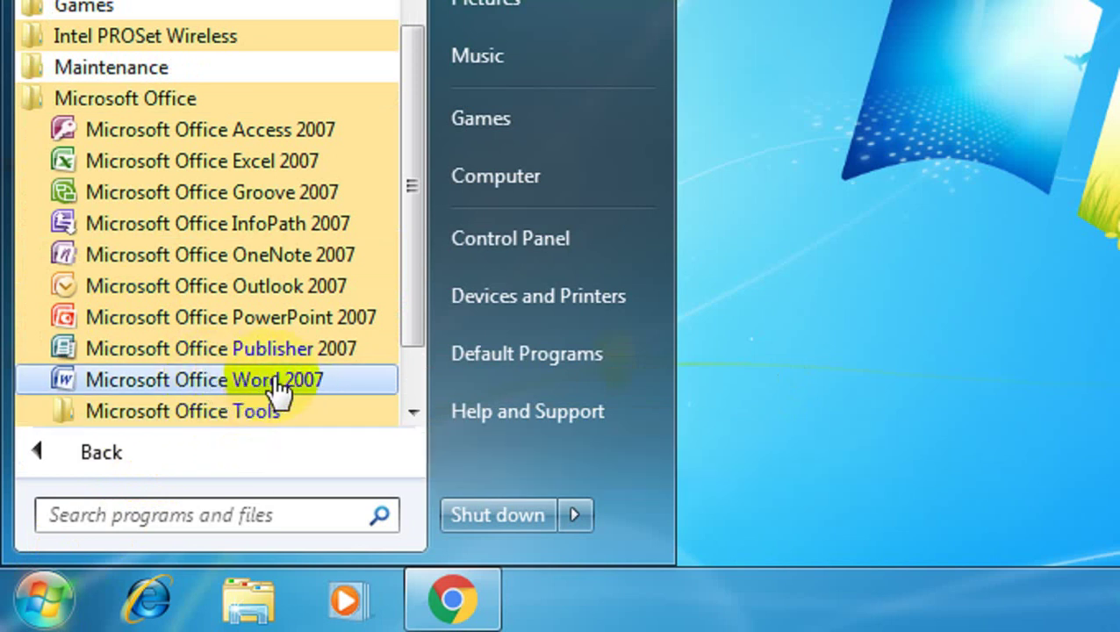
pyautogui.click(275, 382)
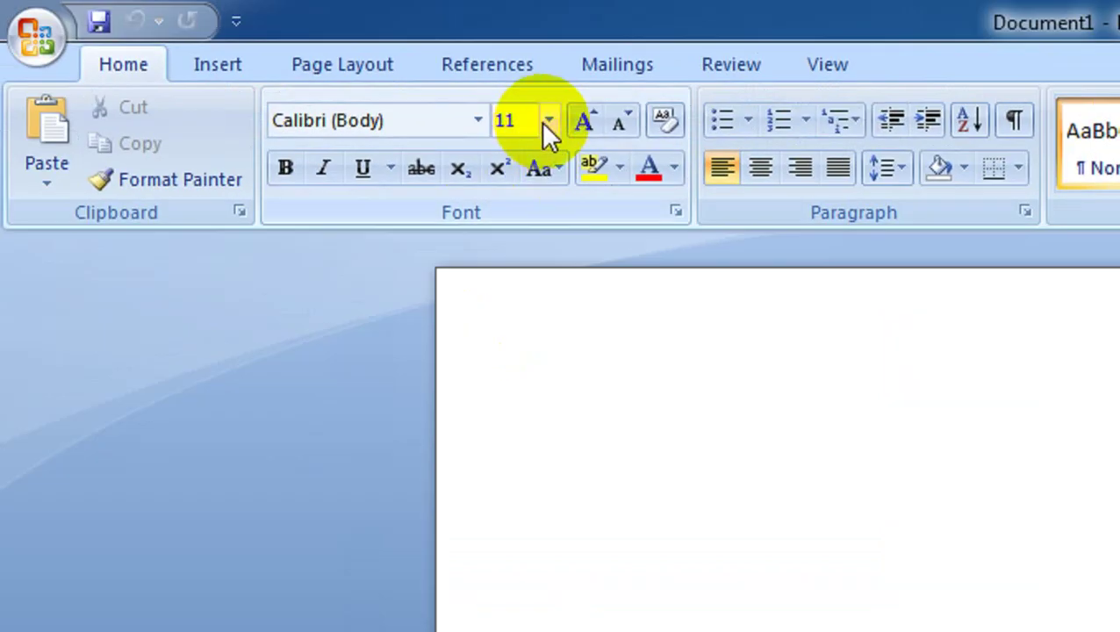
# - Set the blank document's font to Arial Black at size 20
pyautogui.click(274, 60)
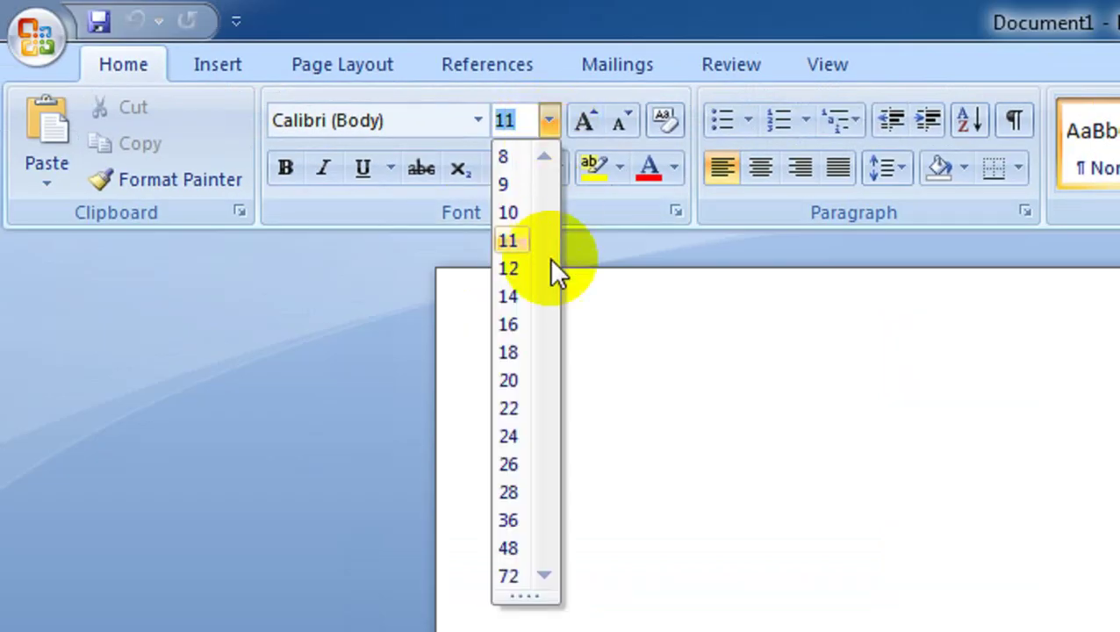
pyautogui.click(511, 438)
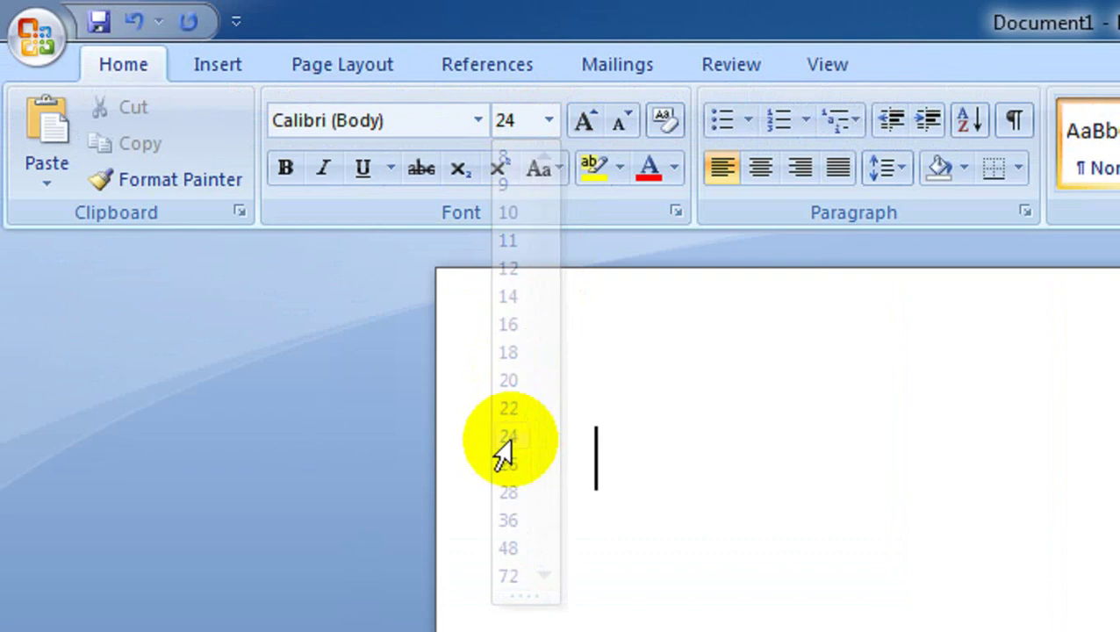
pyautogui.click(467, 123)
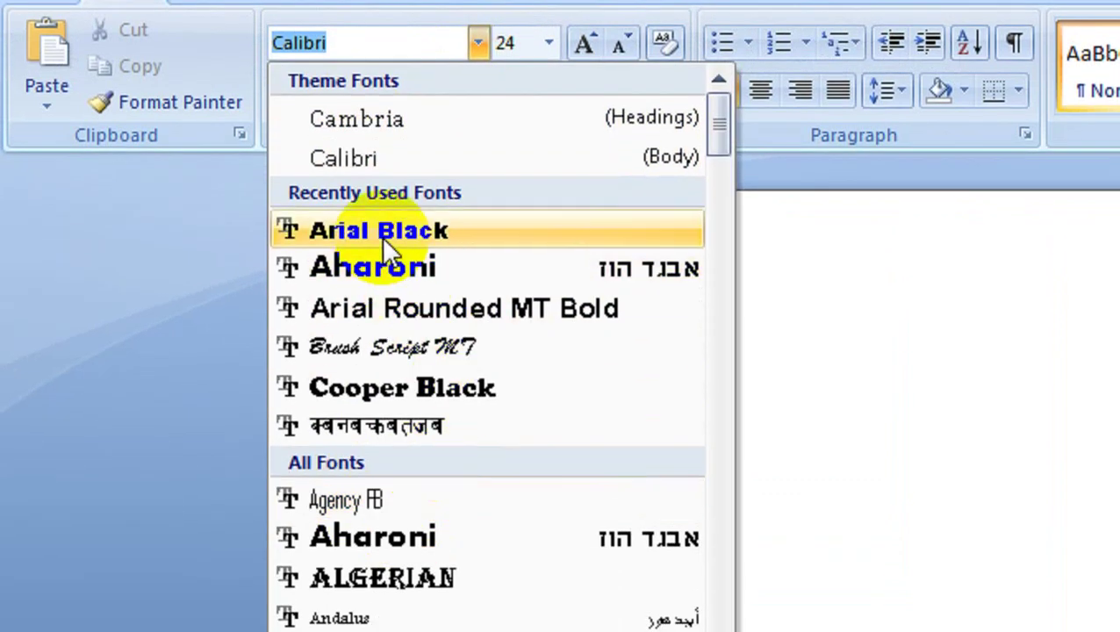
pyautogui.click(382, 232)
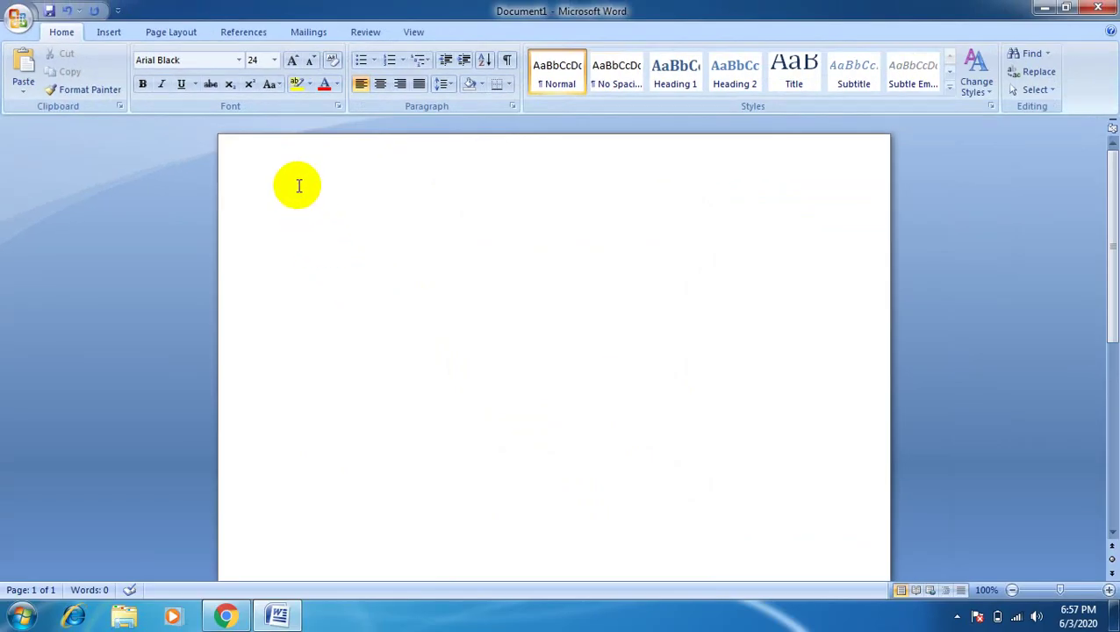
pyautogui.click(273, 60)
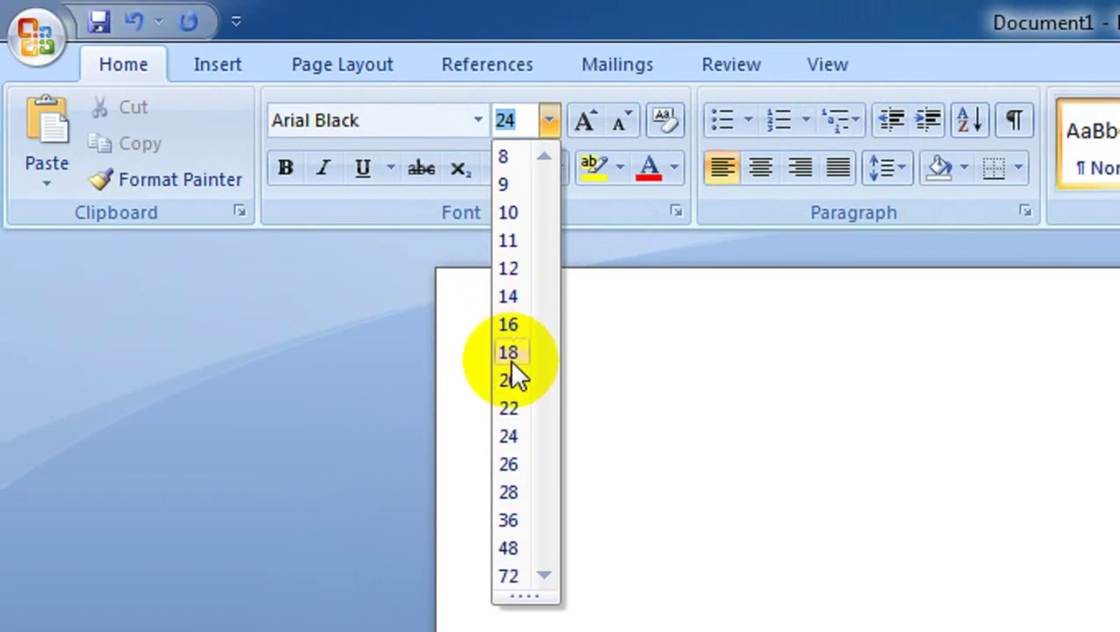
pyautogui.click(504, 379)
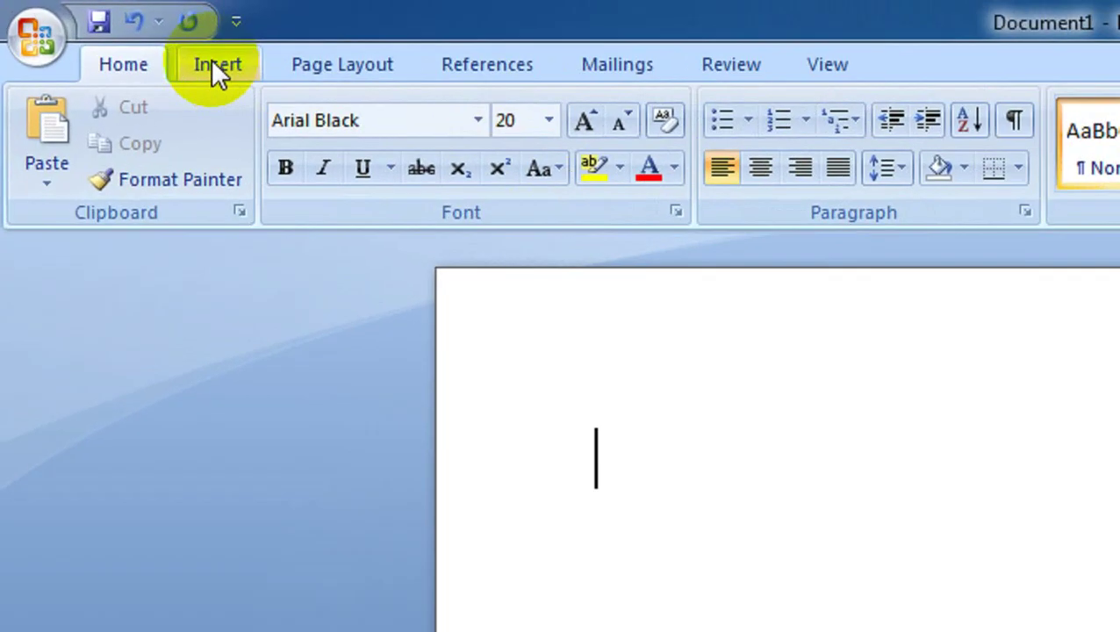
# - Insert a table through the Insert Table dialog with 3 columns and 10 rows
pyautogui.click(105, 31)
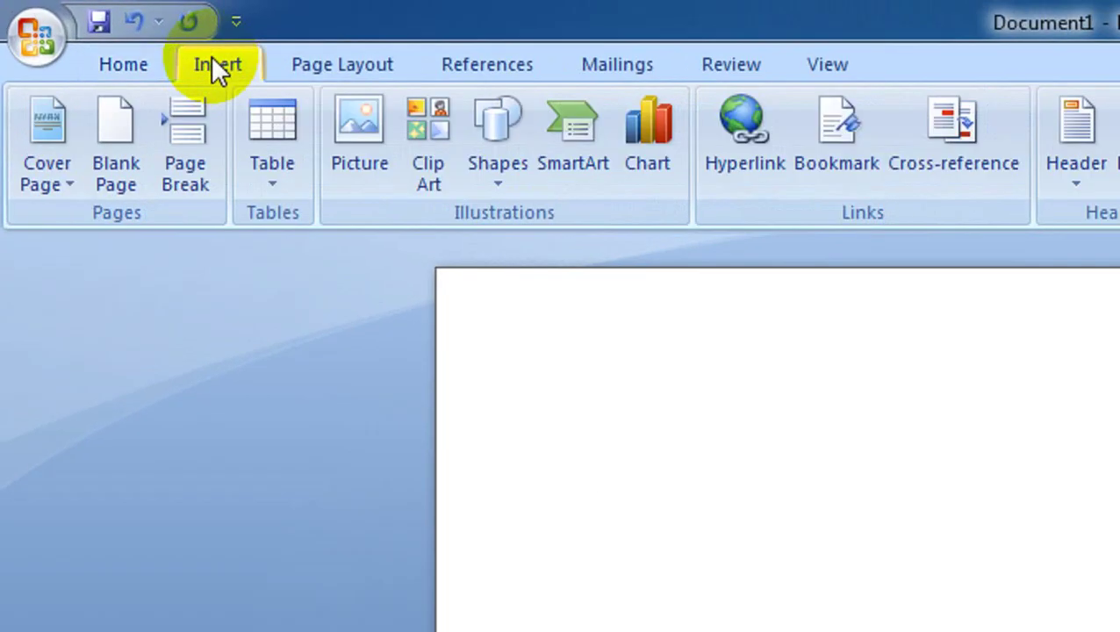
pyautogui.click(283, 175)
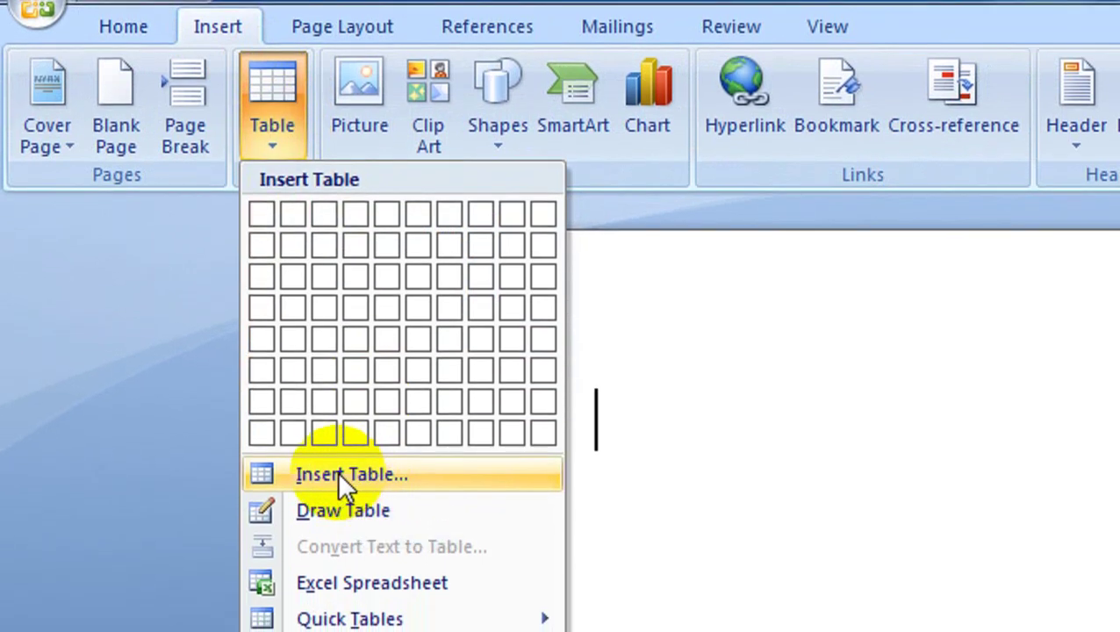
pyautogui.click(339, 473)
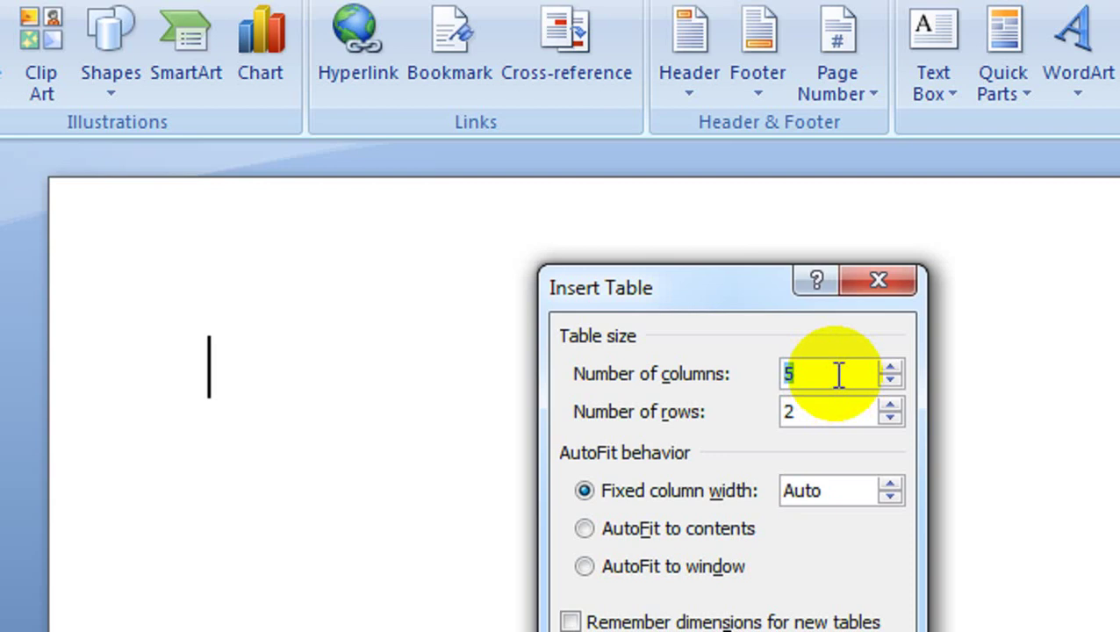
pyautogui.moveTo(836, 375); pyautogui.dragTo(779, 376)
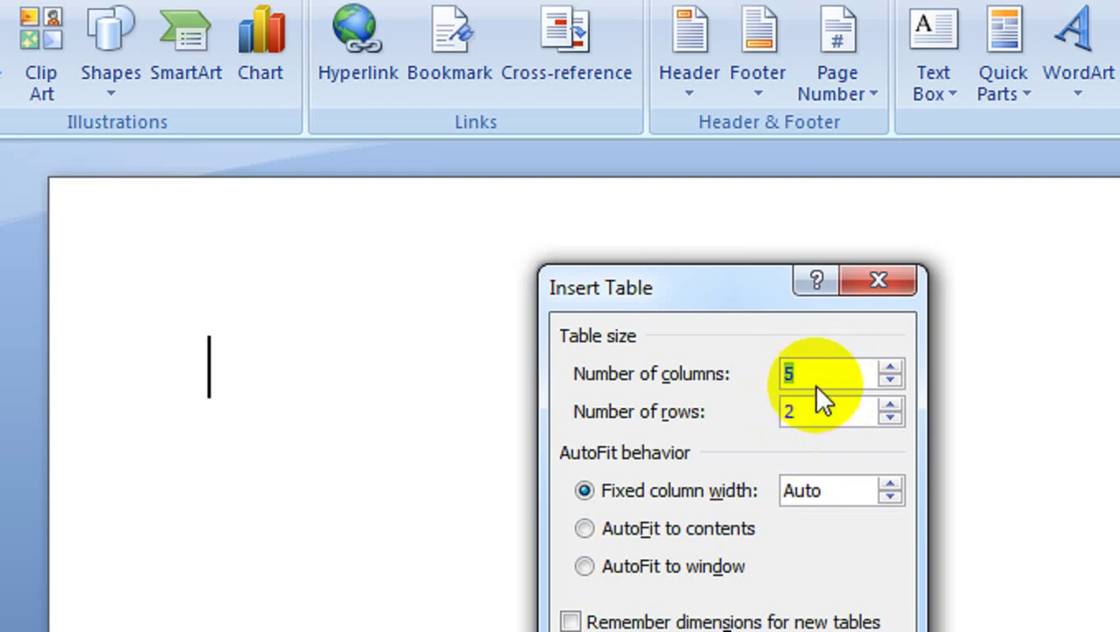
pyautogui.write('34')
pyautogui.press('BackSpace')
pyautogui.press('BackSpace')
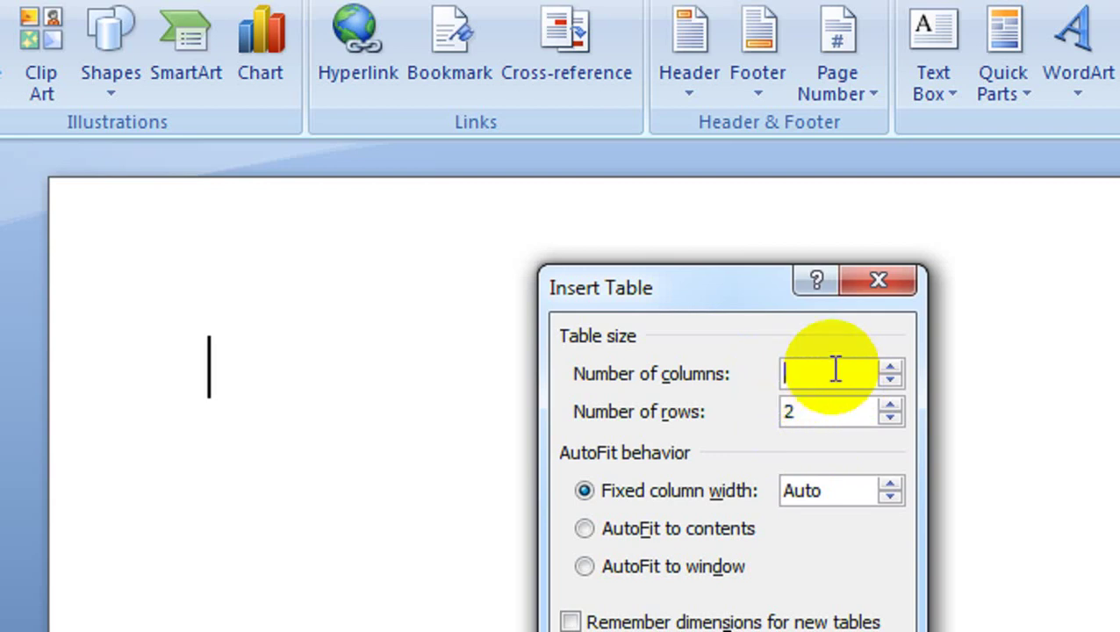
pyautogui.write('3')
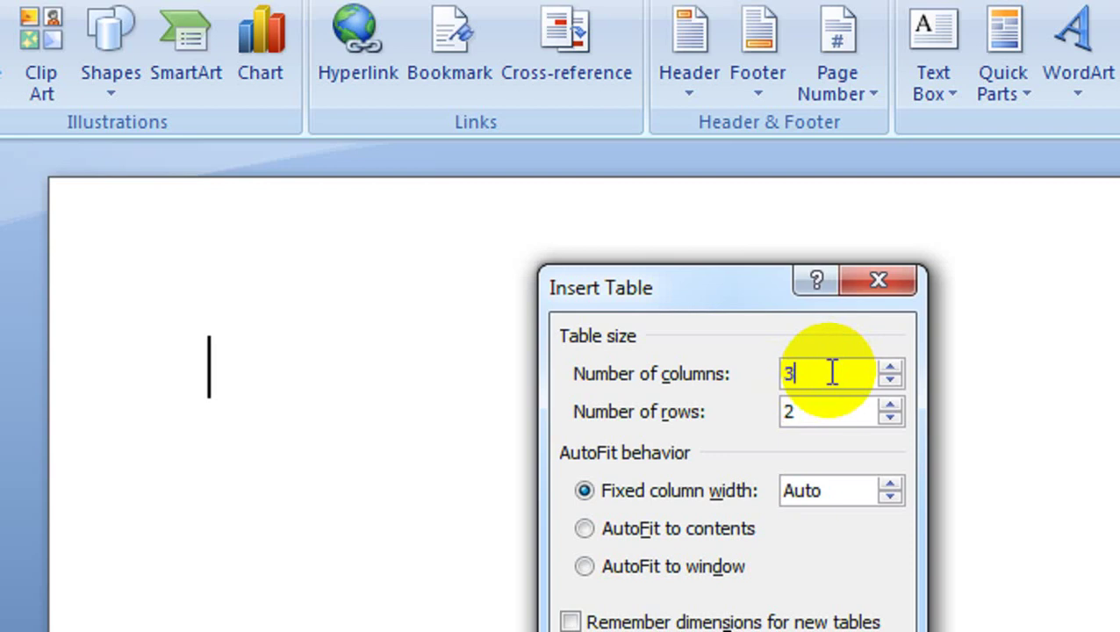
pyautogui.doubleClick(788, 413)
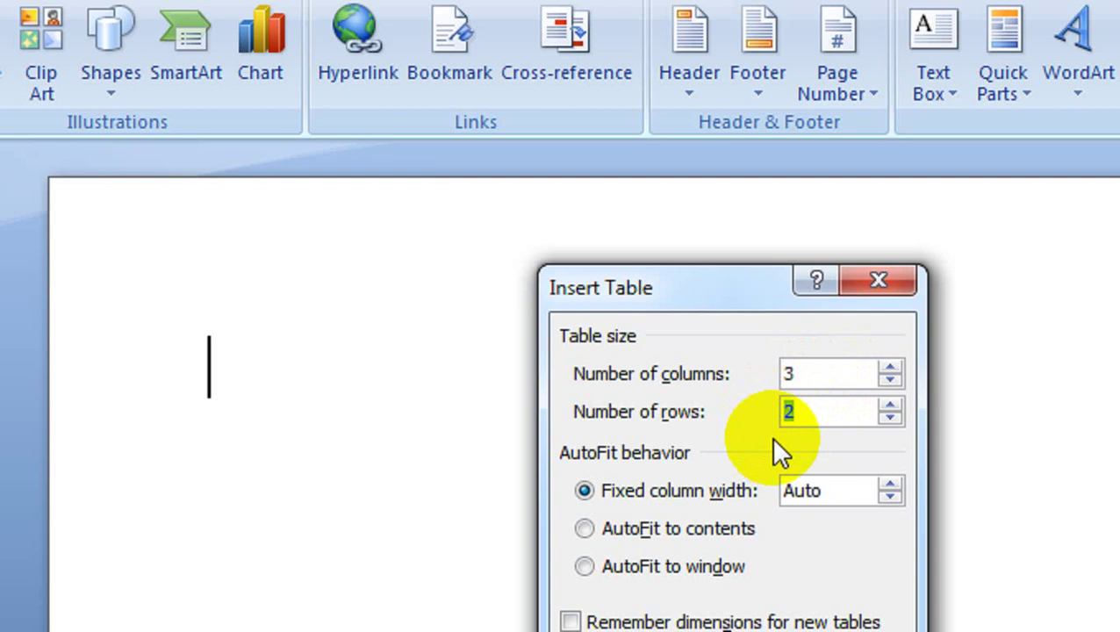
pyautogui.write('10')
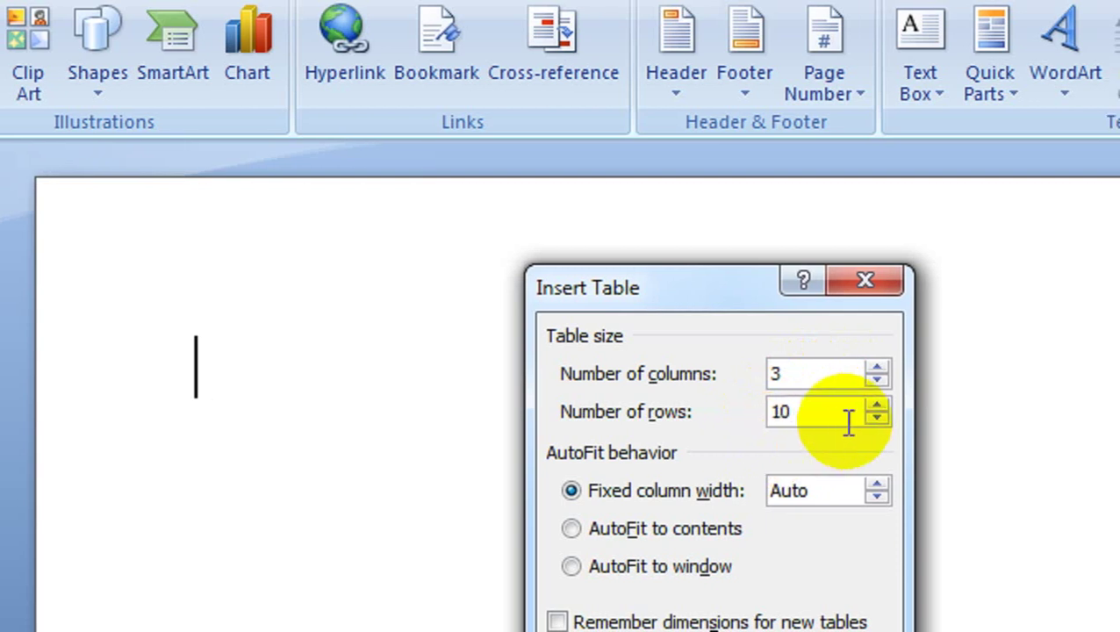
pyautogui.moveTo(854, 413); pyautogui.dragTo(756, 415)
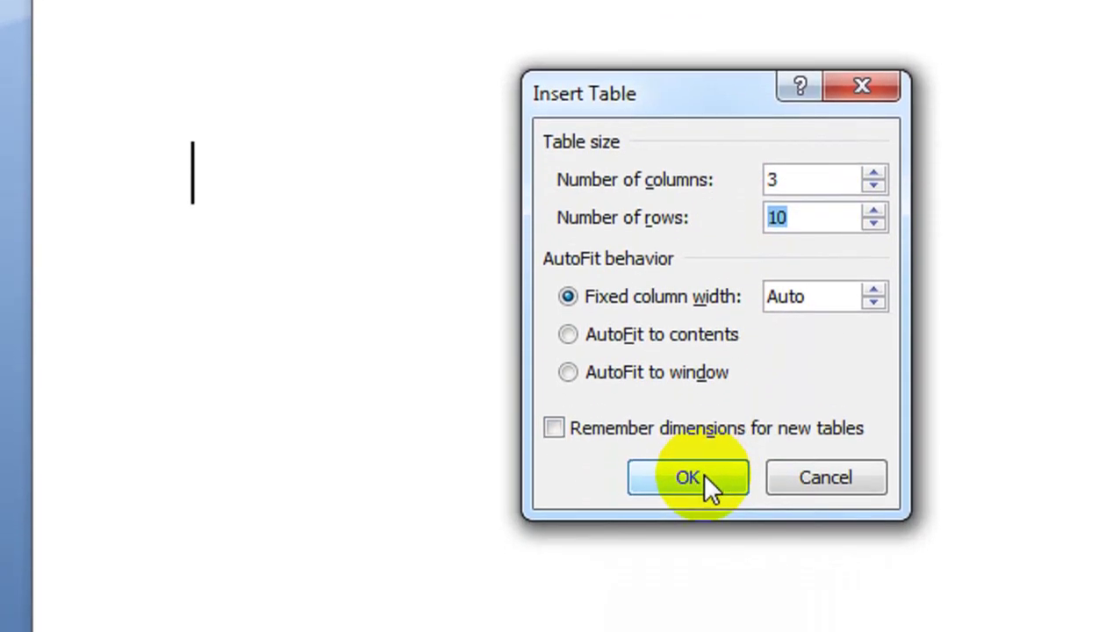
pyautogui.click(704, 483)
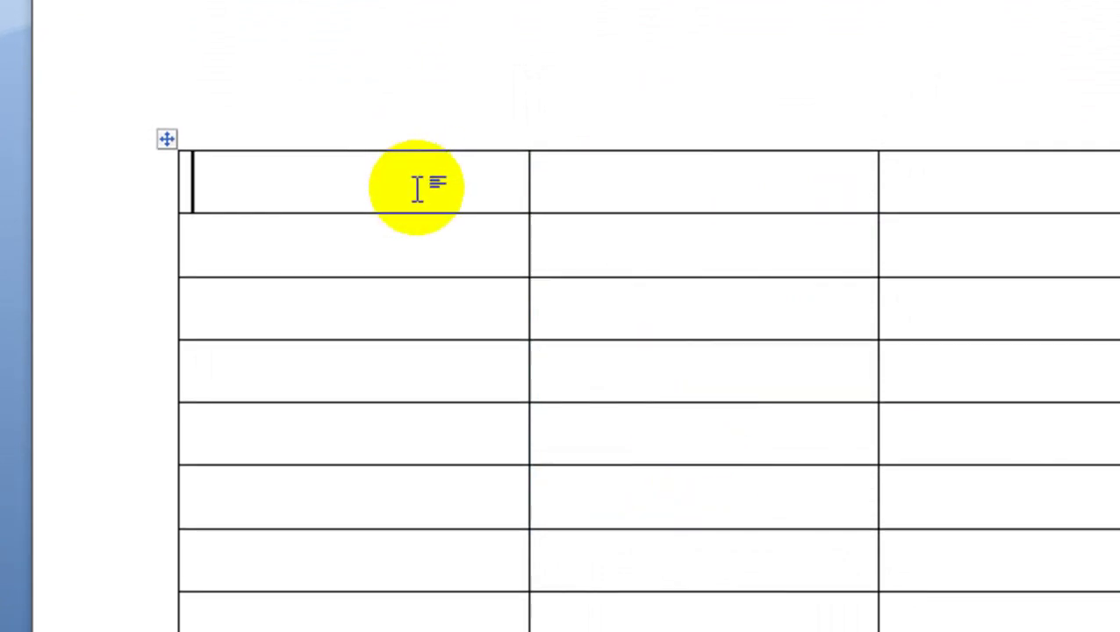
# - Type the headings V1, V 2 and V3 into the table's three first-row cells
pyautogui.click(417, 186)
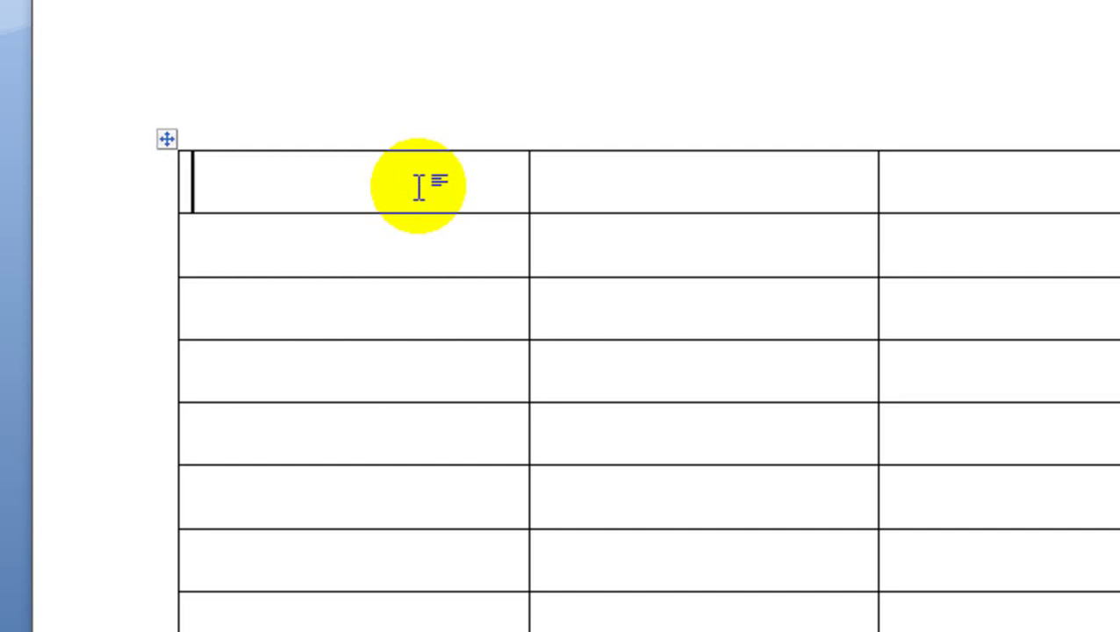
pyautogui.write('v1')
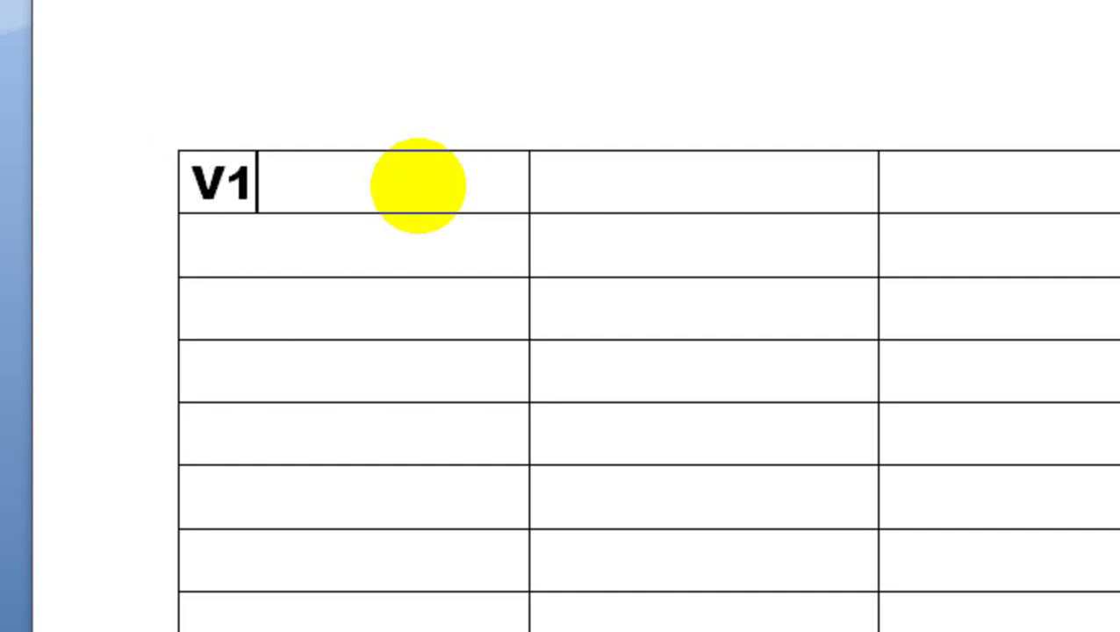
pyautogui.click(687, 195)
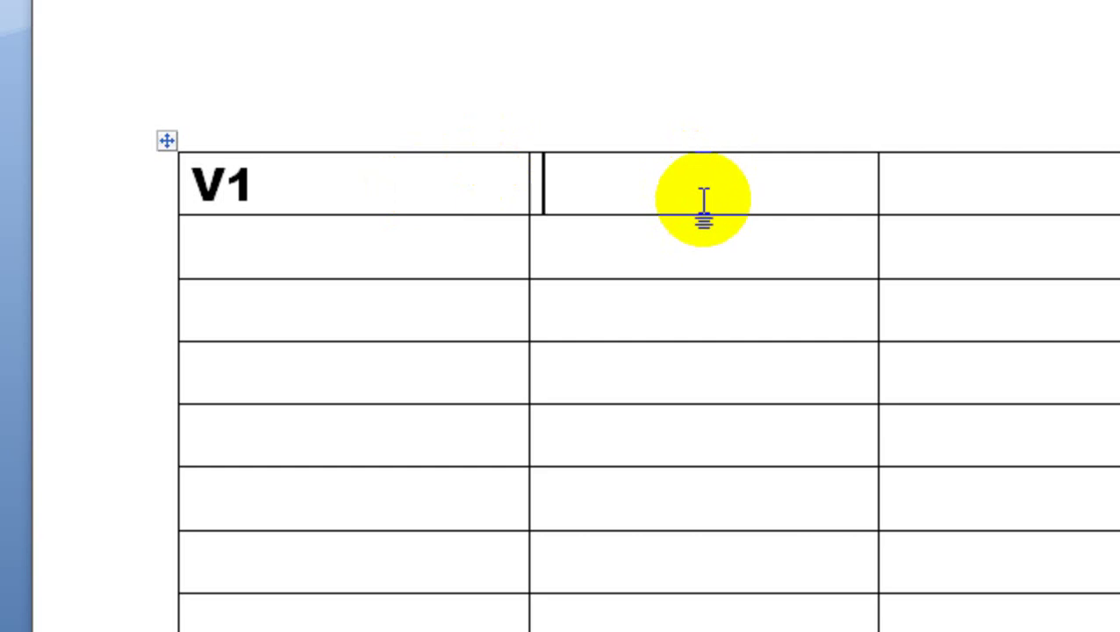
pyautogui.write('V 2')
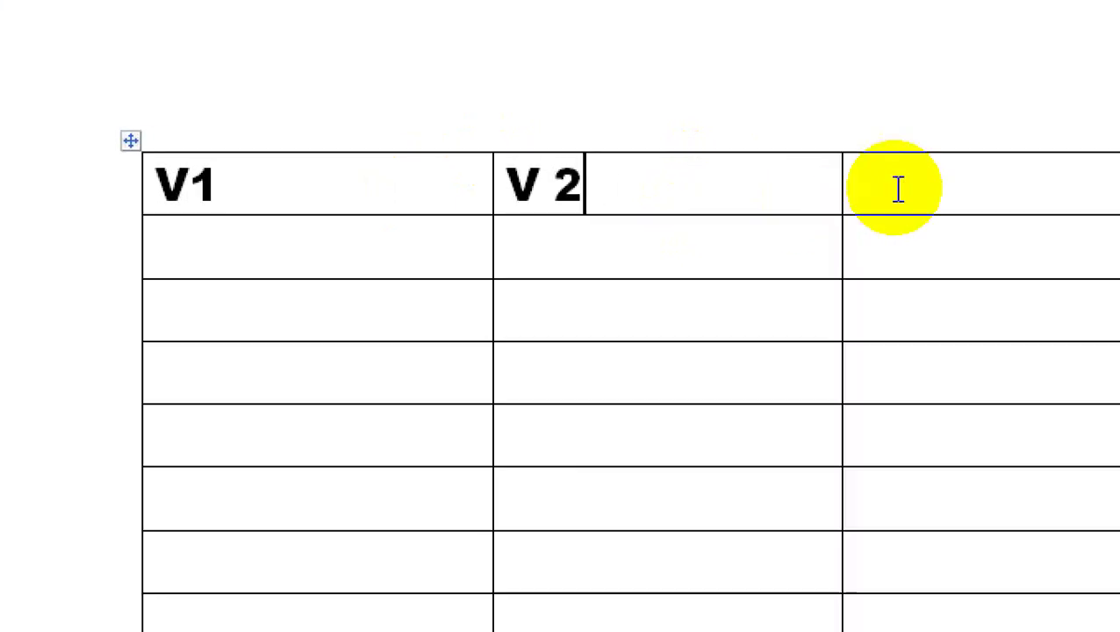
pyautogui.click(876, 192)
pyautogui.write('v')
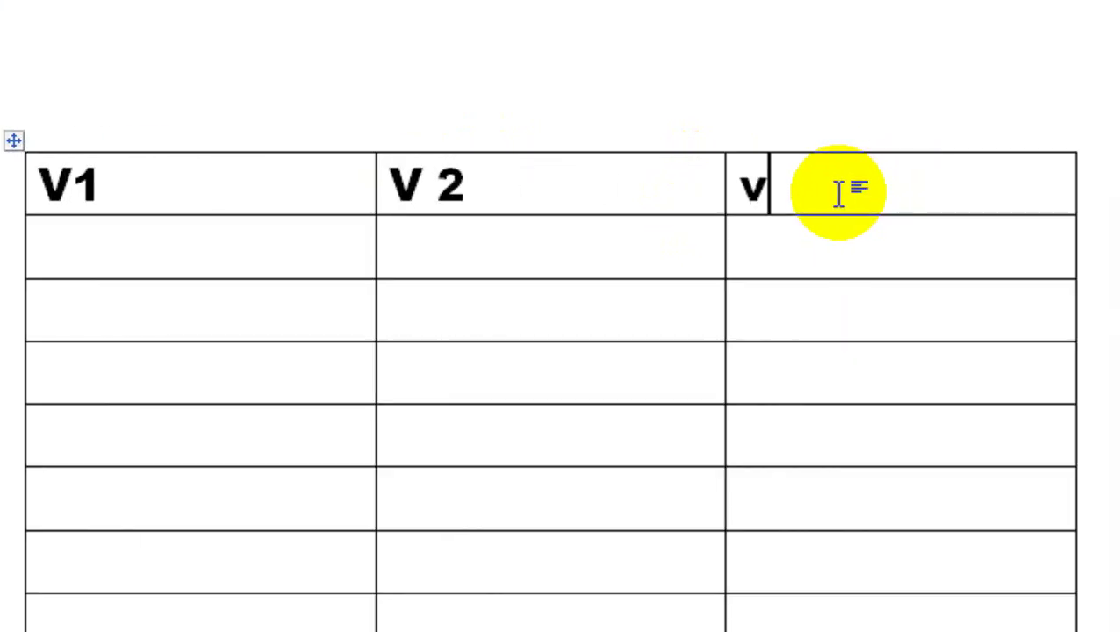
pyautogui.press('BackSpace')
pyautogui.write('V3')
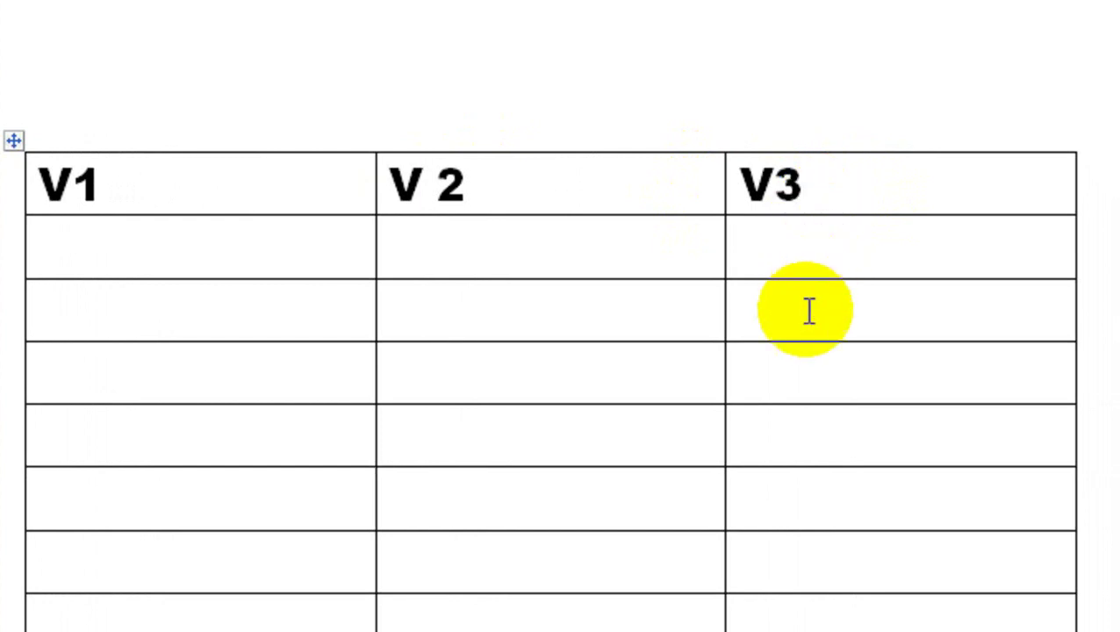
pyautogui.click(764, 437)
pyautogui.click(692, 412)
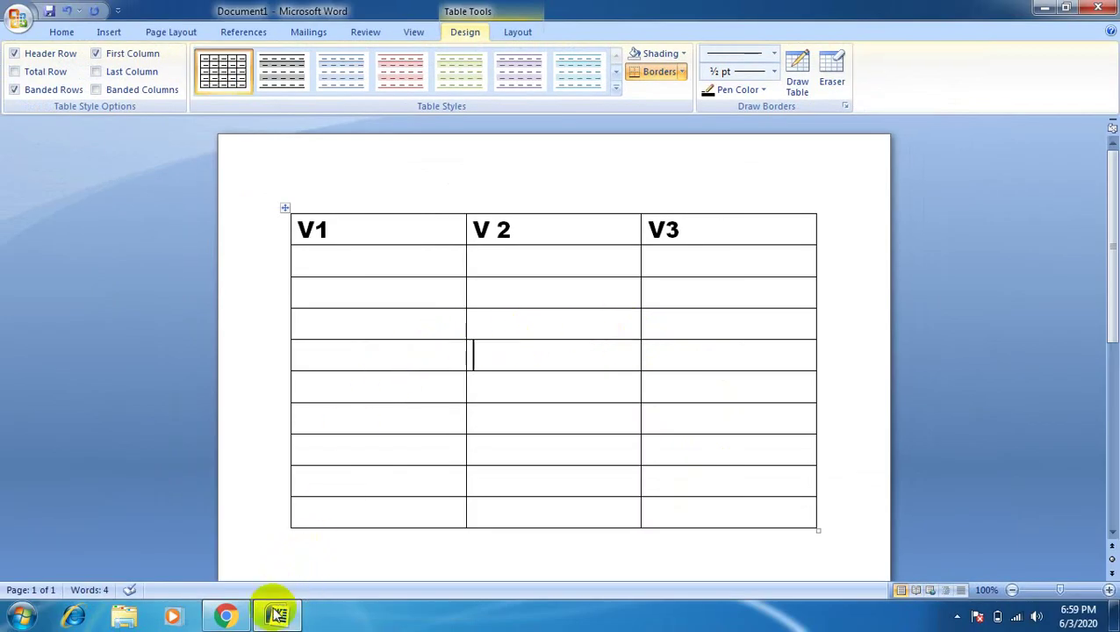
# - In Chrome, select the verb list from '1. arise' to '75. write', then return to Word
pyautogui.click(225, 615)
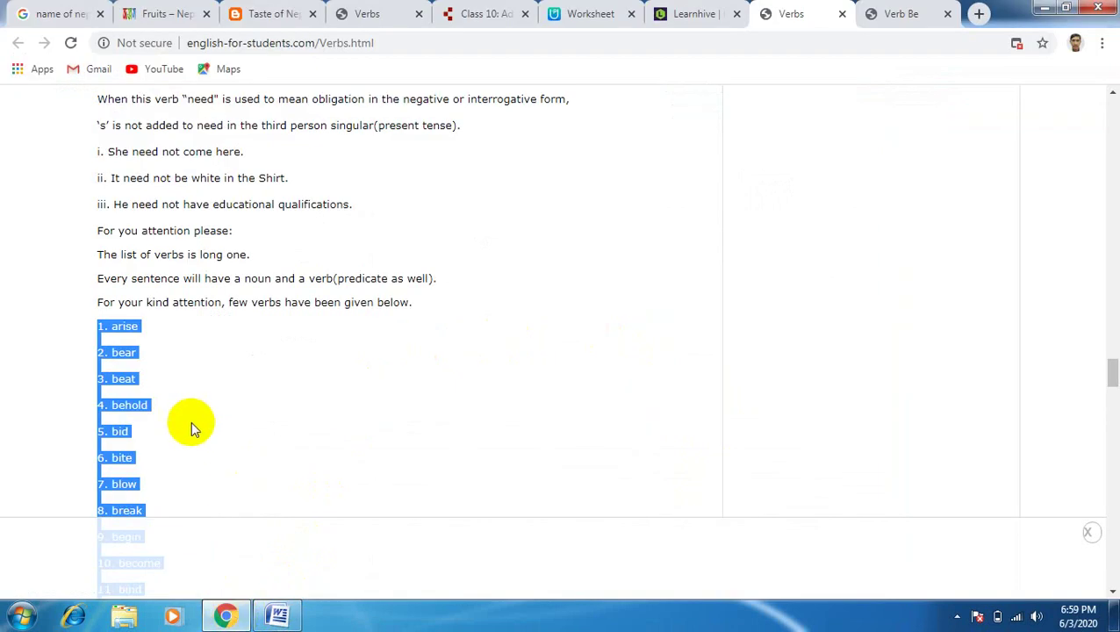
pyautogui.click(160, 358)
pyautogui.moveTo(99, 325); pyautogui.dragTo(178, 571)
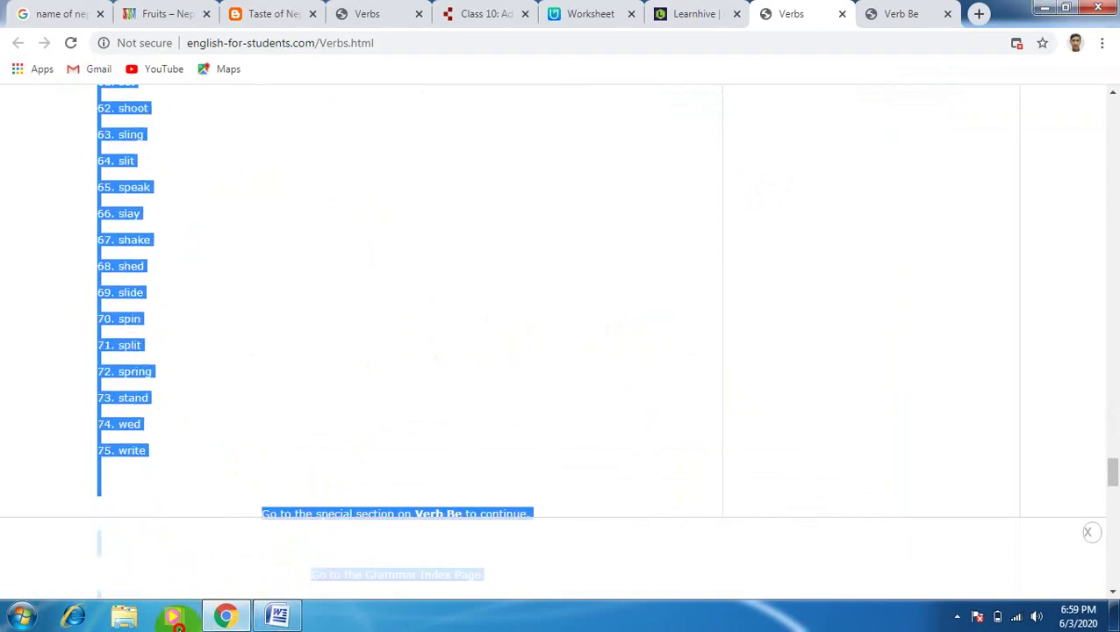
pyautogui.moveTo(178, 571)
pyautogui.mouseDown()
pyautogui.moveTo(394, 105)
pyautogui.moveTo(151, 354)
pyautogui.moveTo(154, 345)
pyautogui.mouseUp()
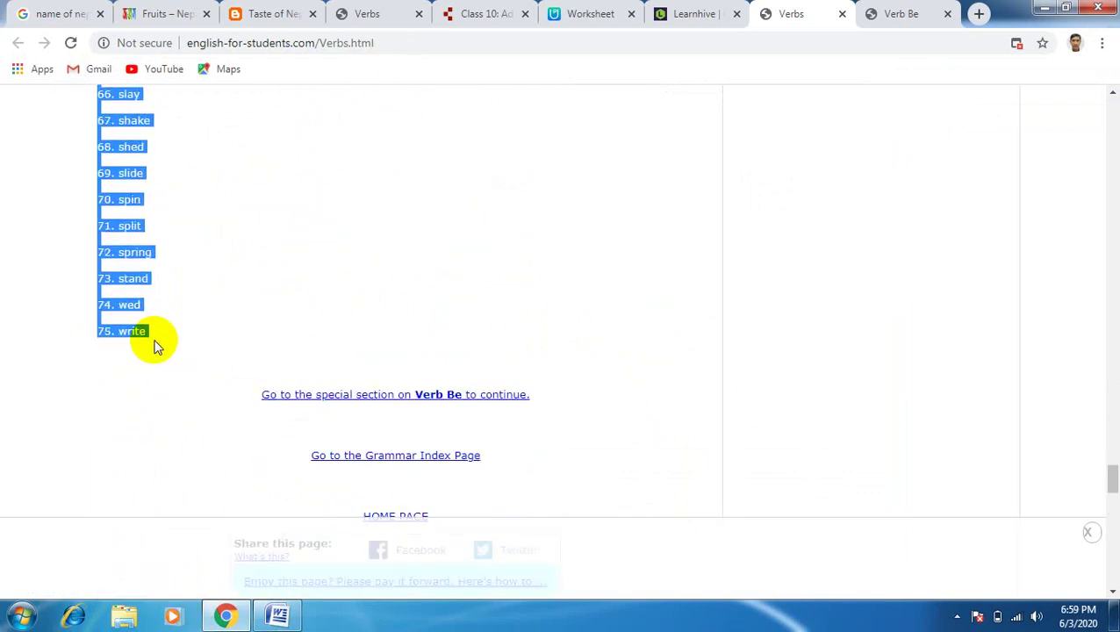
pyautogui.click(278, 614)
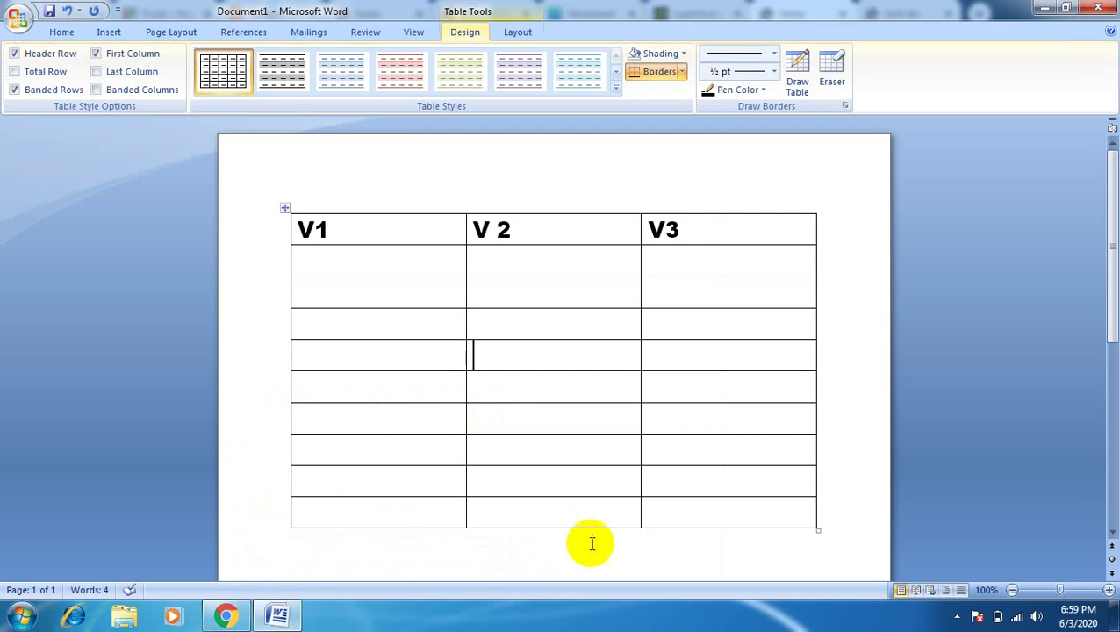
# - Paste the copied verb list on a new line below the table
pyautogui.click(694, 544)
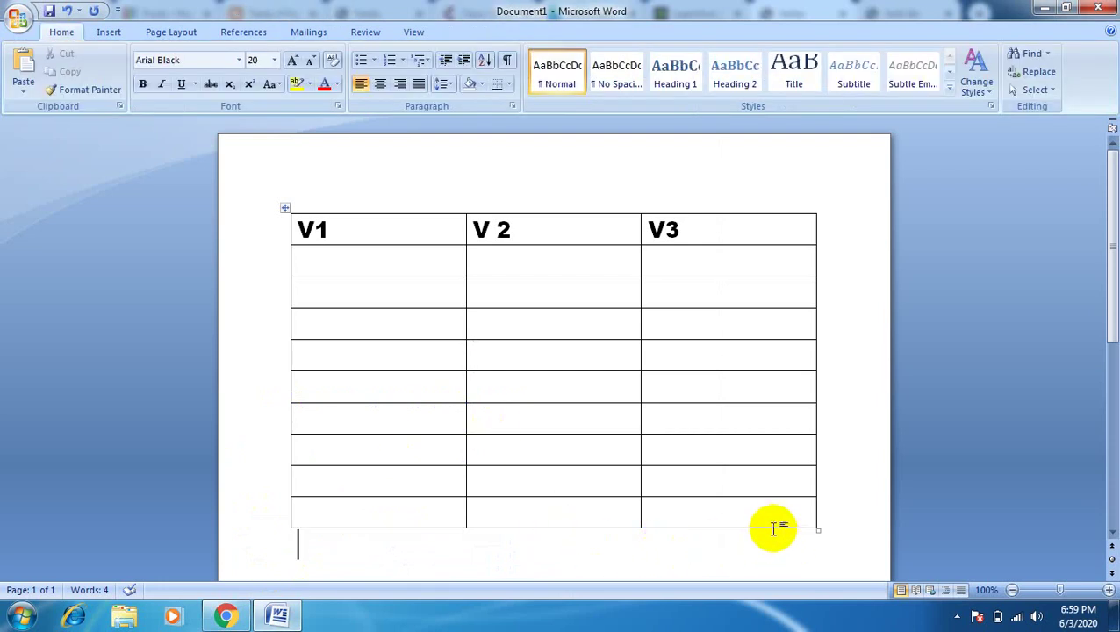
pyautogui.press('Return')
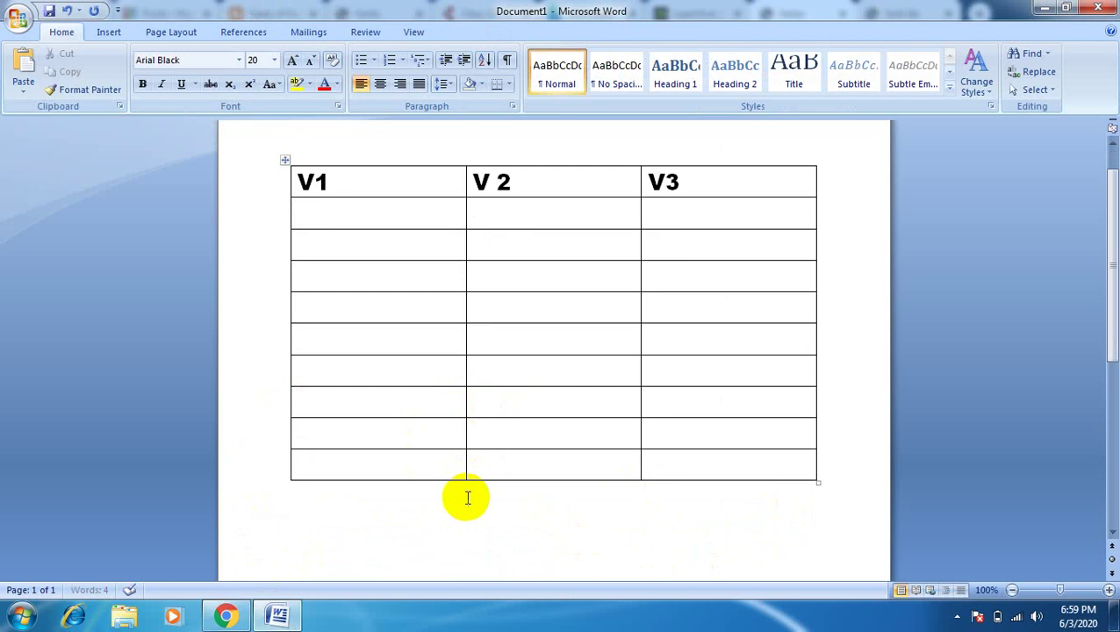
pyautogui.hotkey('ctrl', 'v')
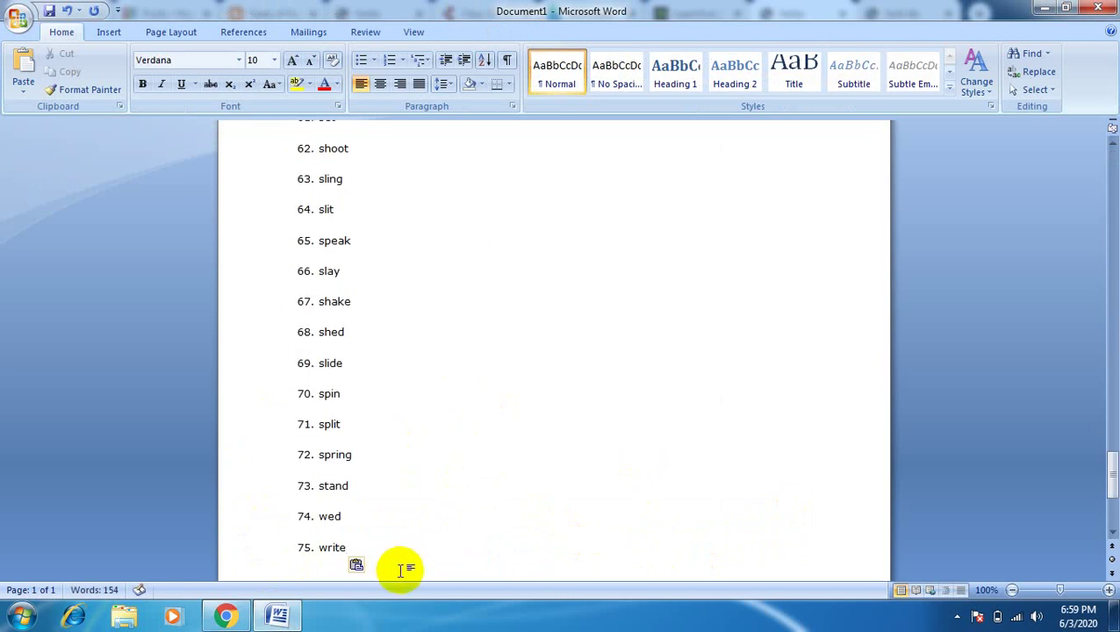
# - Select the whole pasted list and grow its font to 20 point
pyautogui.moveTo(399, 570); pyautogui.dragTo(261, 98)
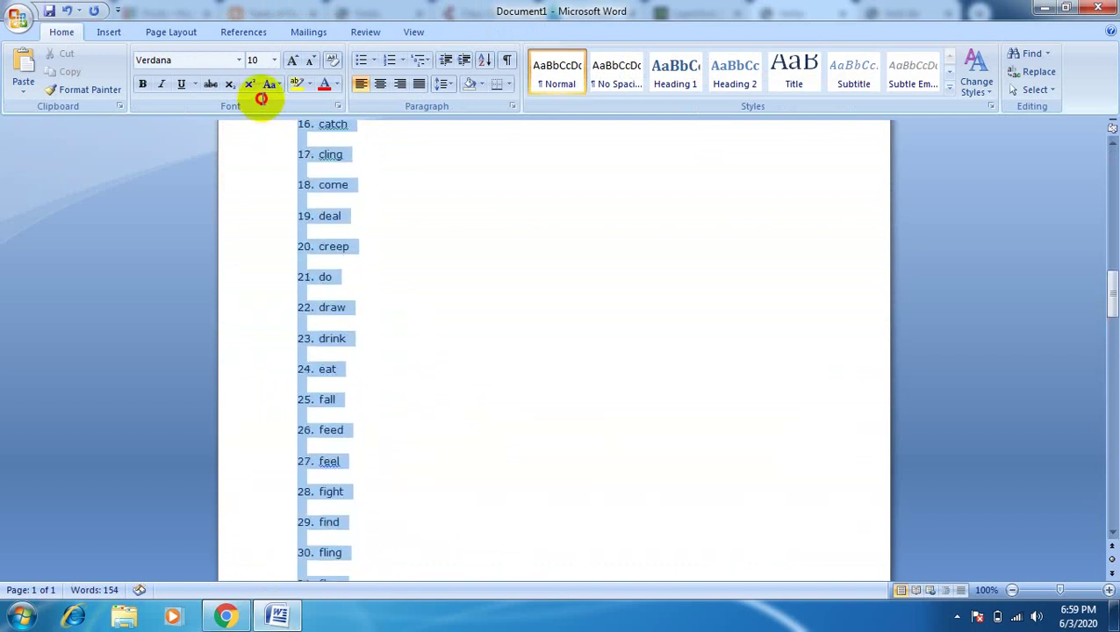
pyautogui.moveTo(261, 99); pyautogui.dragTo(275, 349)
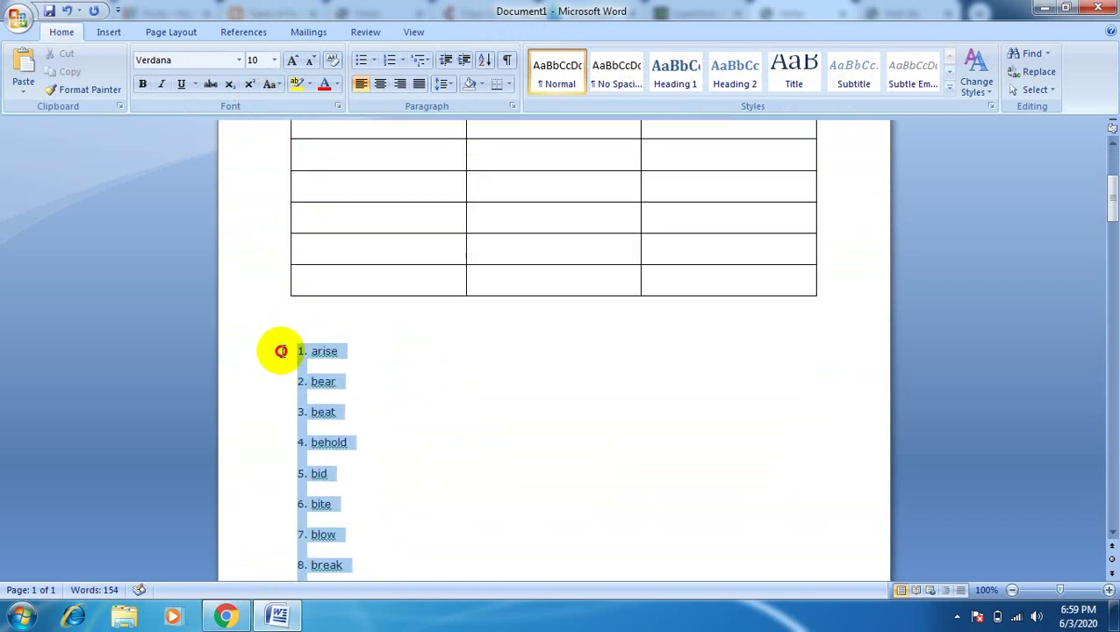
pyautogui.click(292, 62)
pyautogui.click(293, 61)
pyautogui.click(293, 62)
pyautogui.click(292, 62)
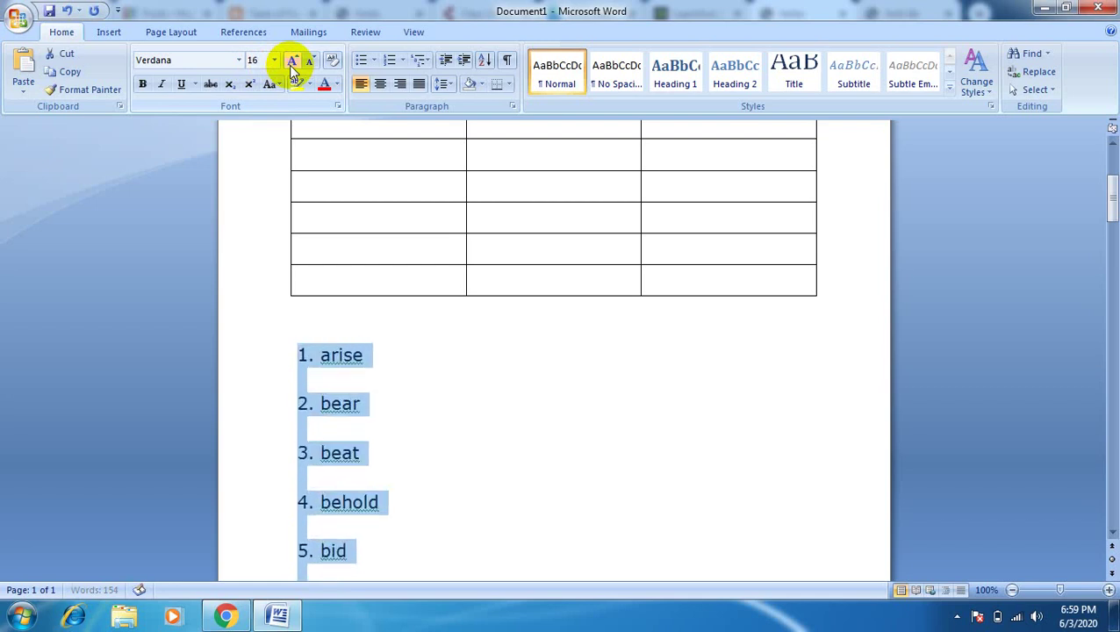
pyautogui.click(292, 61)
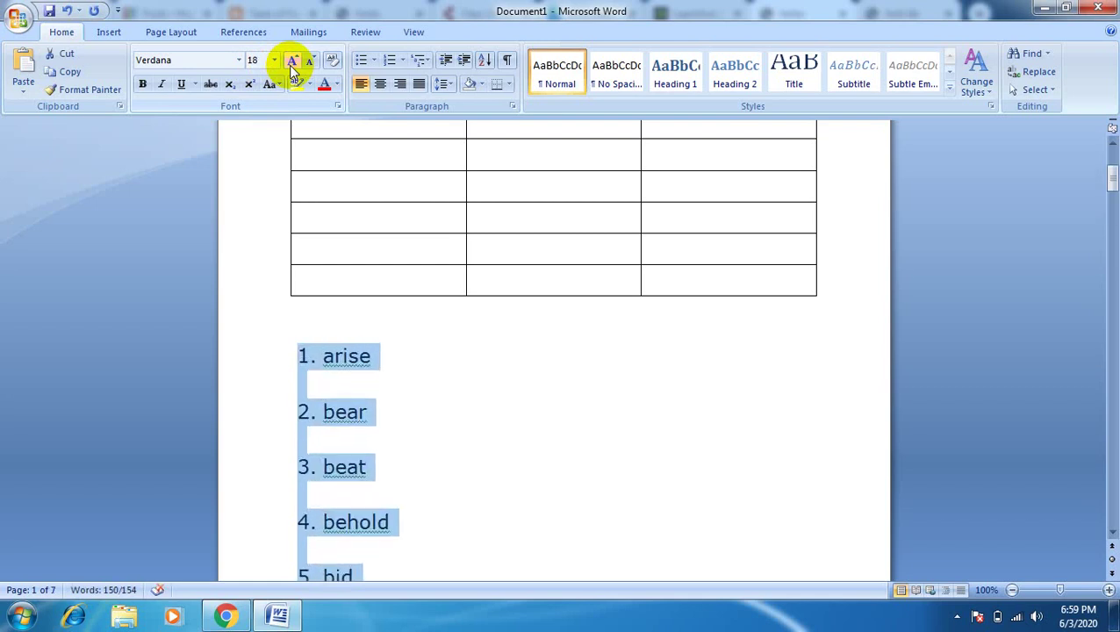
pyautogui.click(292, 61)
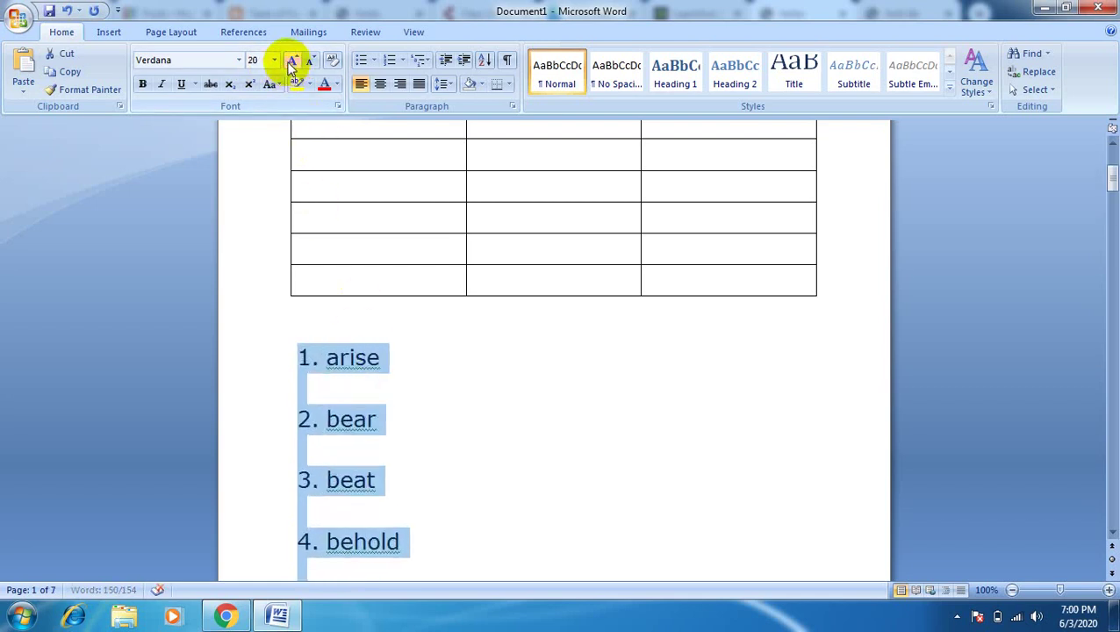
pyautogui.click(395, 387)
pyautogui.scroll(-1, 399, 361)
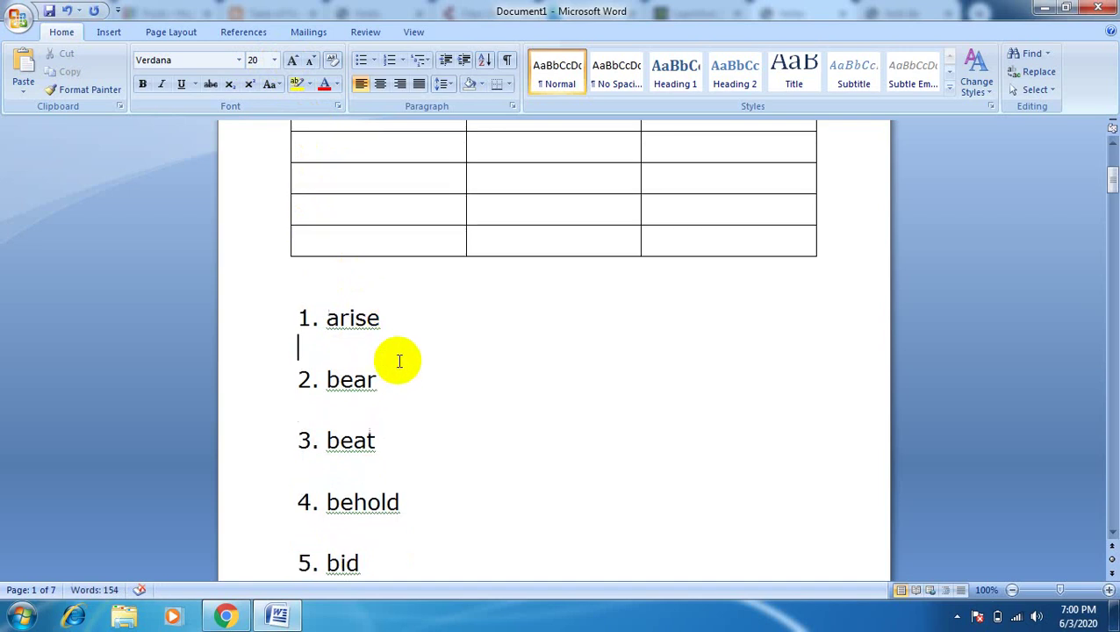
pyautogui.scroll(-1, 399, 360)
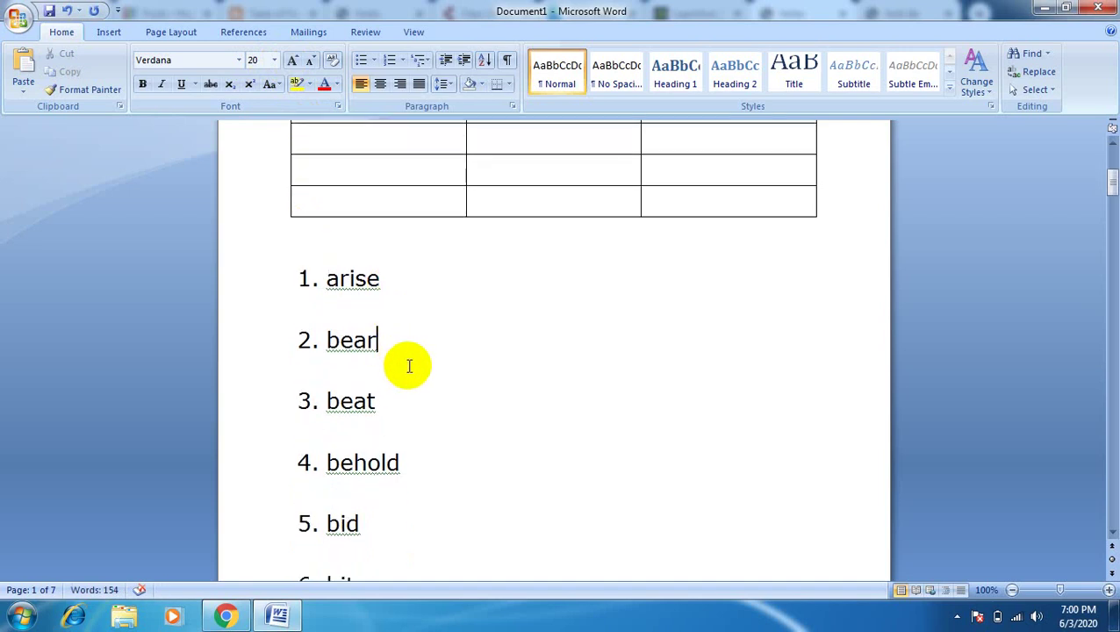
pyautogui.click(418, 393)
pyautogui.click(431, 461)
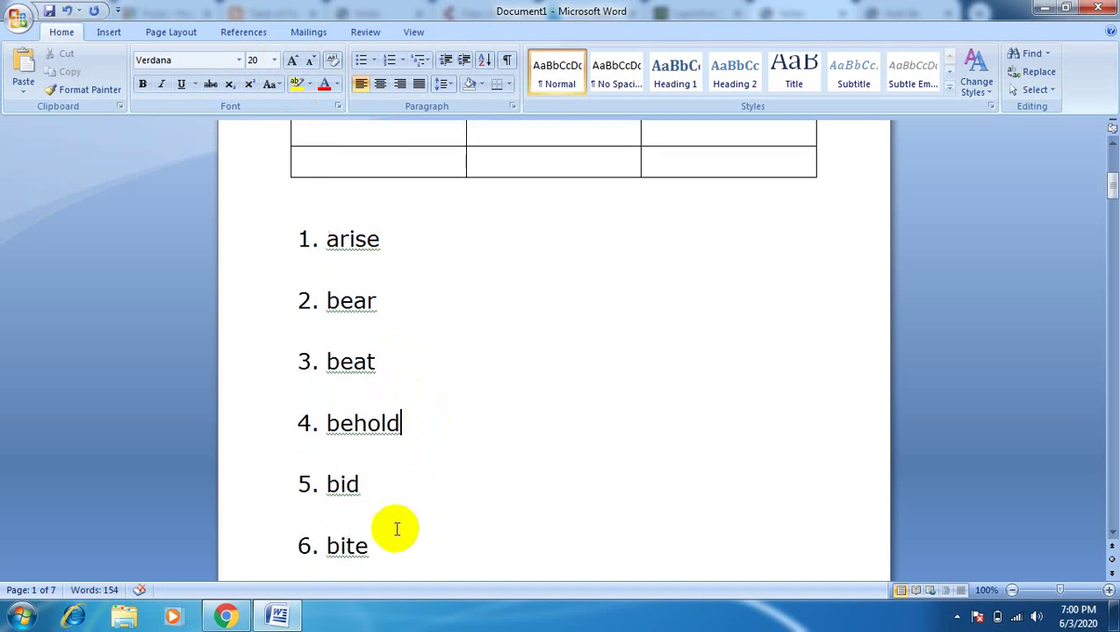
pyautogui.click(383, 498)
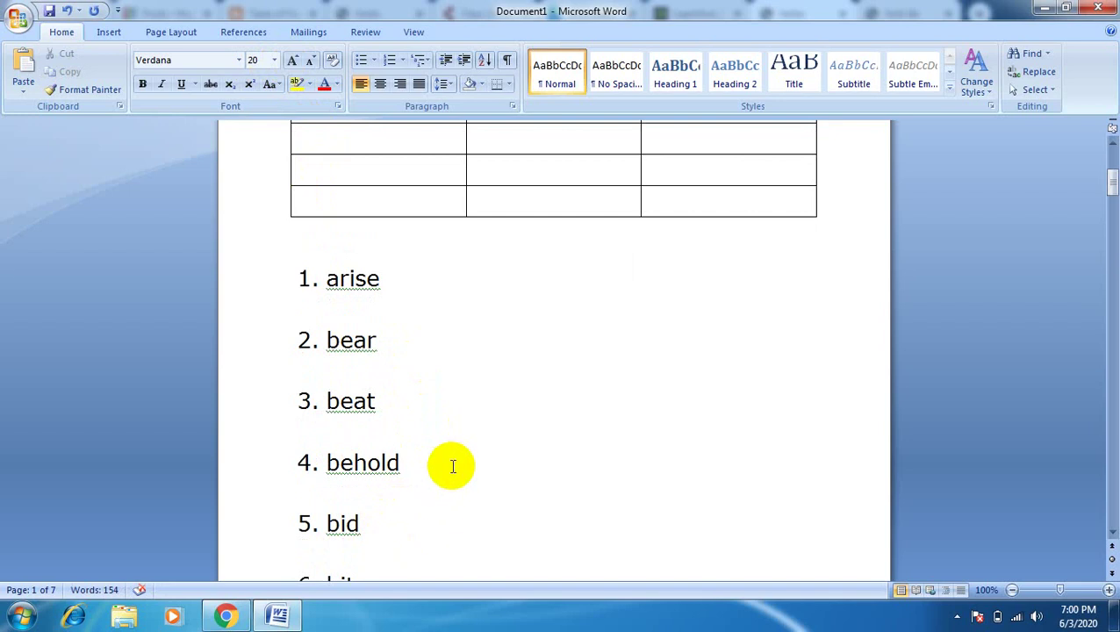
pyautogui.moveTo(1109, 181); pyautogui.dragTo(1108, 150)
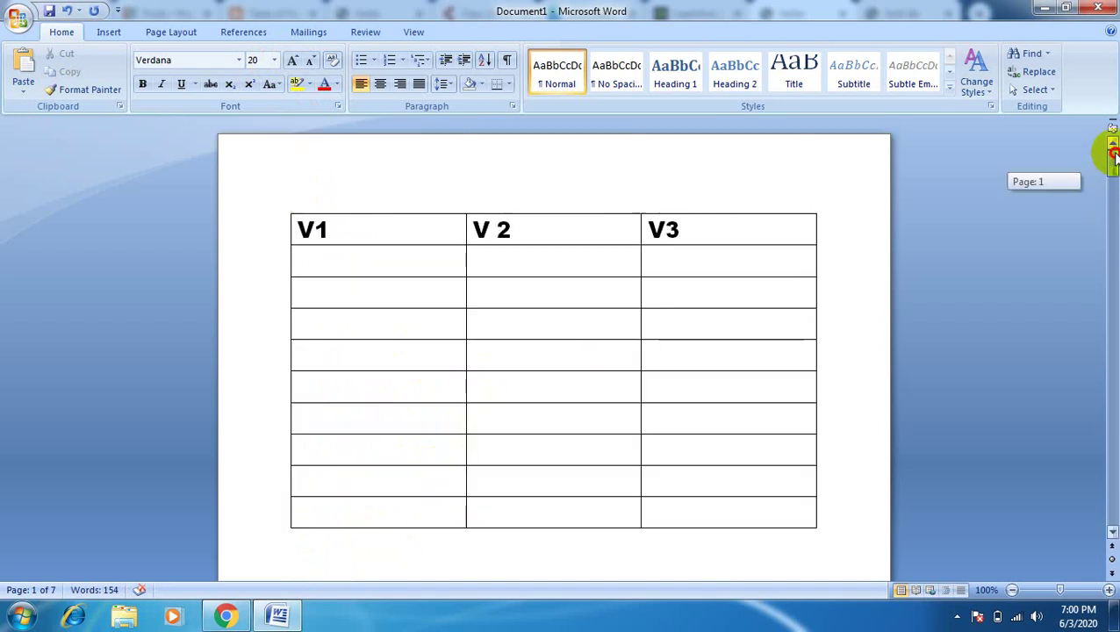
# - Fill the row under the headings with Be, Was, Were, fixing the typo in Were
pyautogui.click(372, 265)
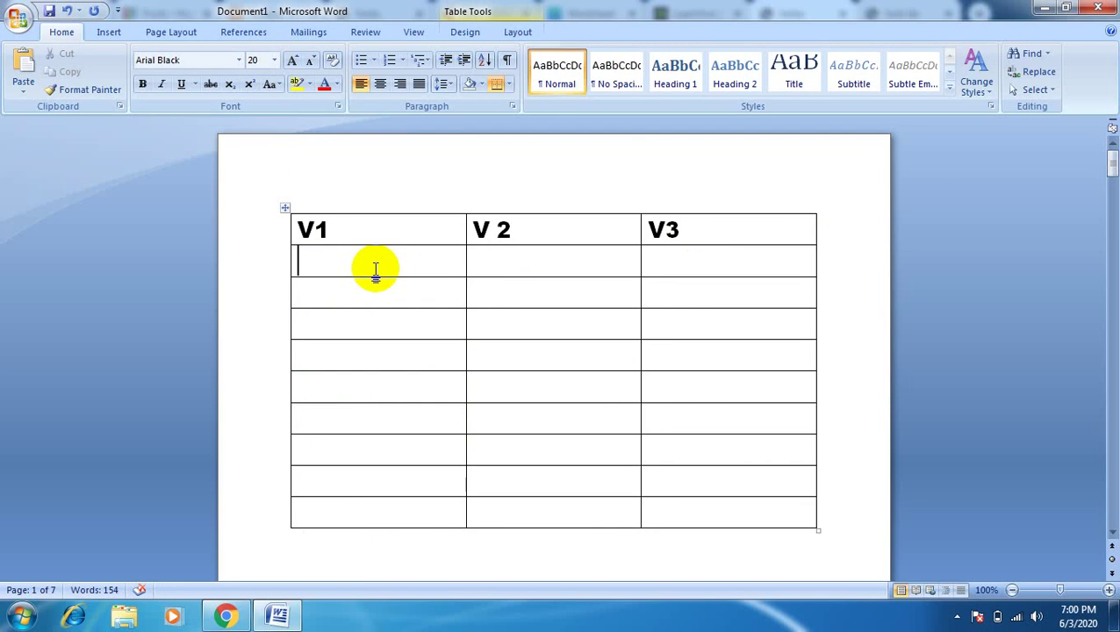
pyautogui.write('v')
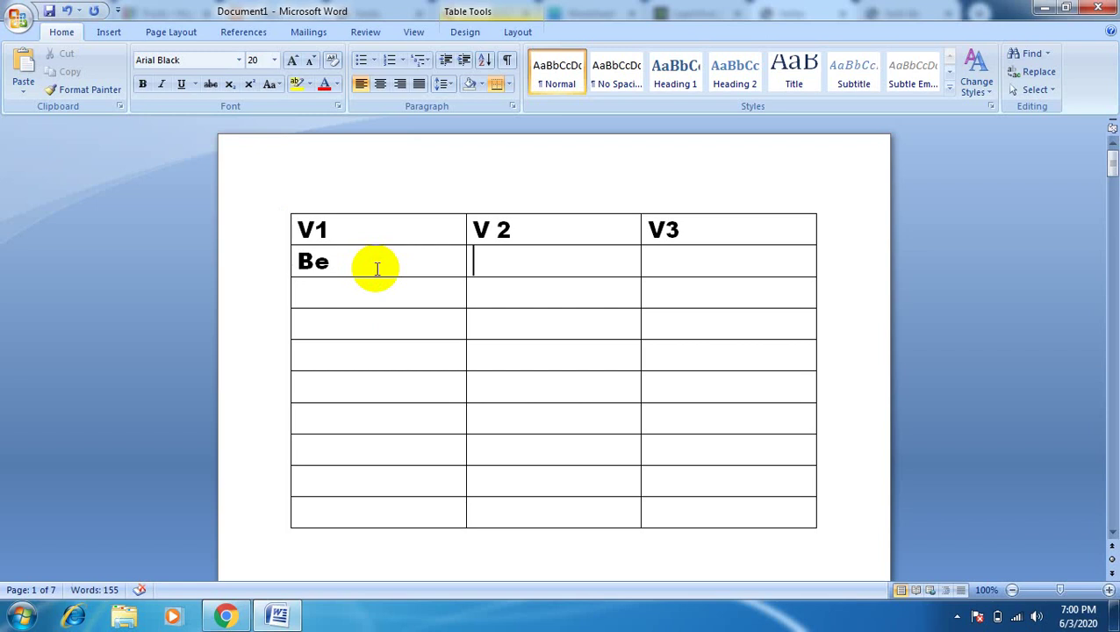
pyautogui.write(' w')
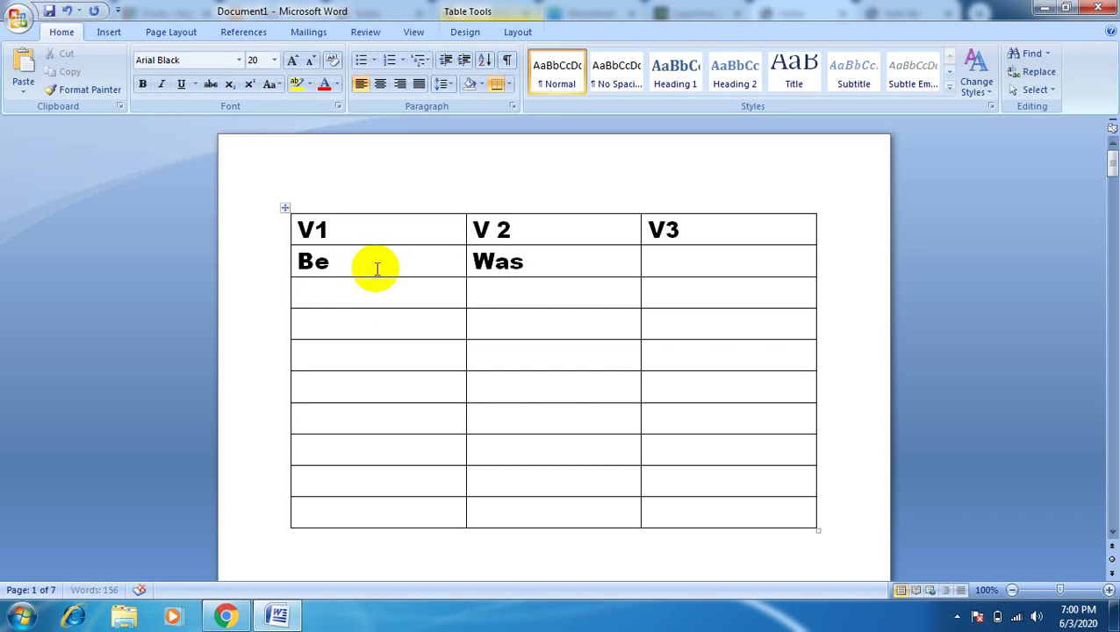
pyautogui.write(' we')
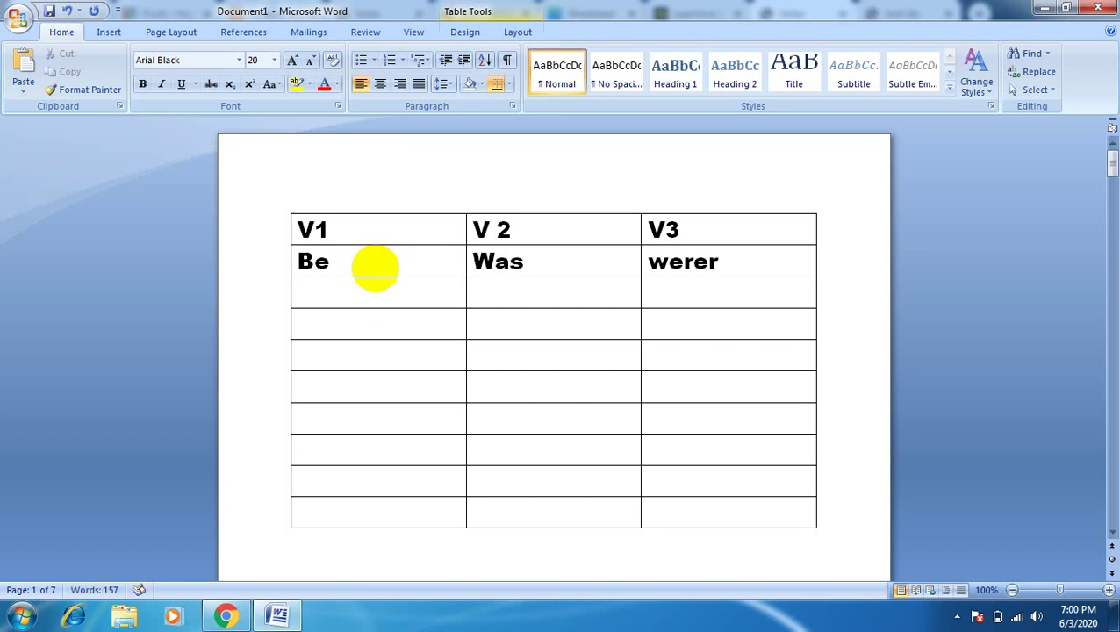
pyautogui.press('BackSpace')
pyautogui.press('Return')
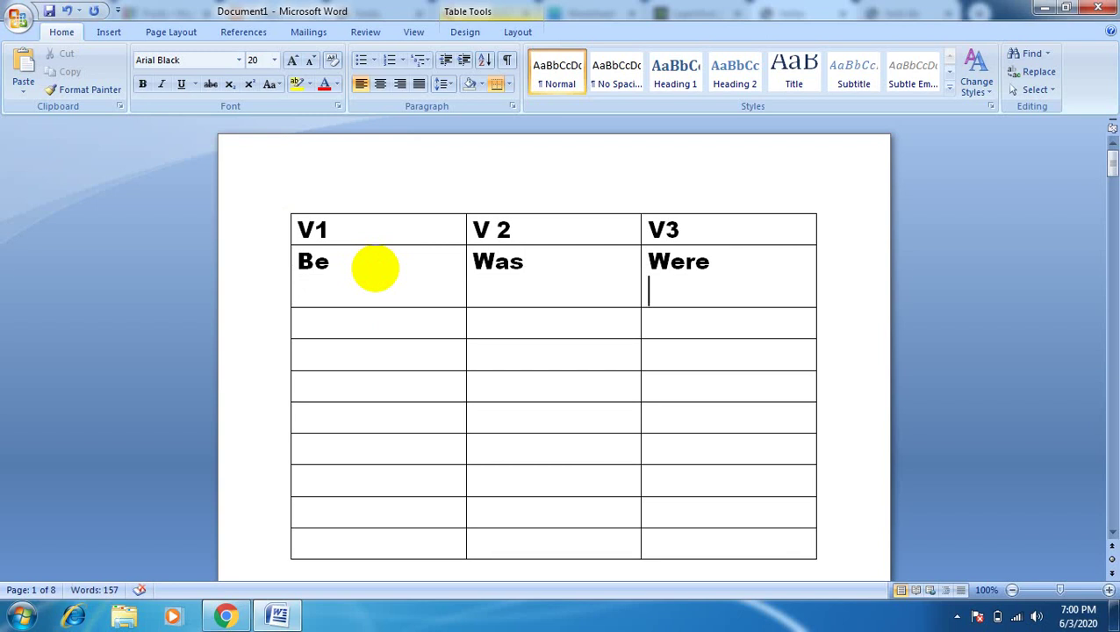
pyautogui.press('BackSpace')
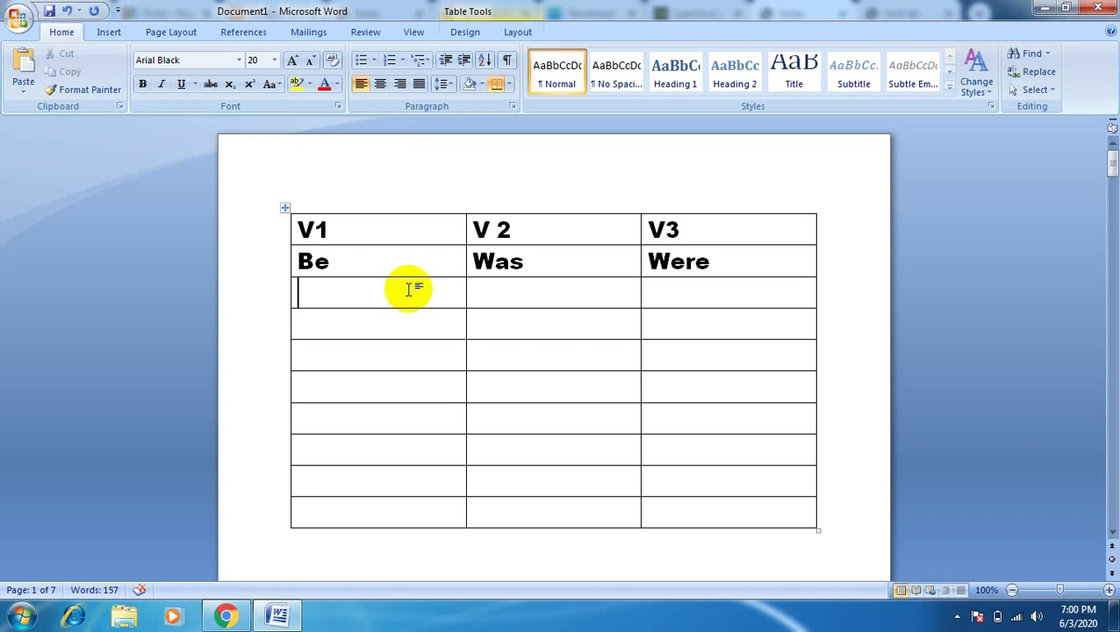
# - Fill the next table row with Do, Did, done
pyautogui.write('do')
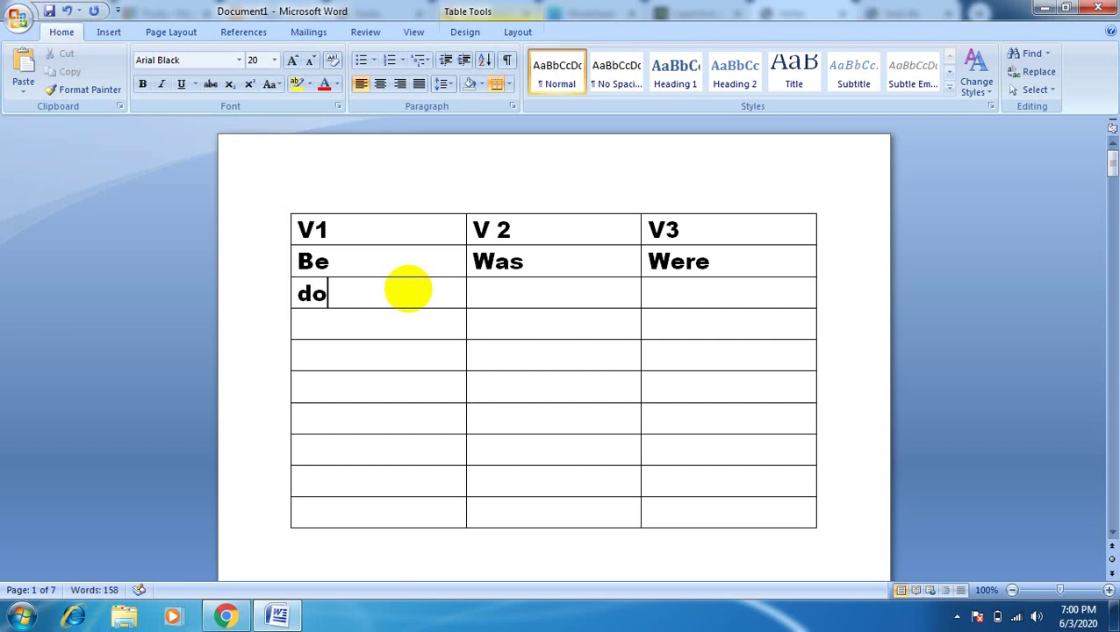
pyautogui.press('Tab')
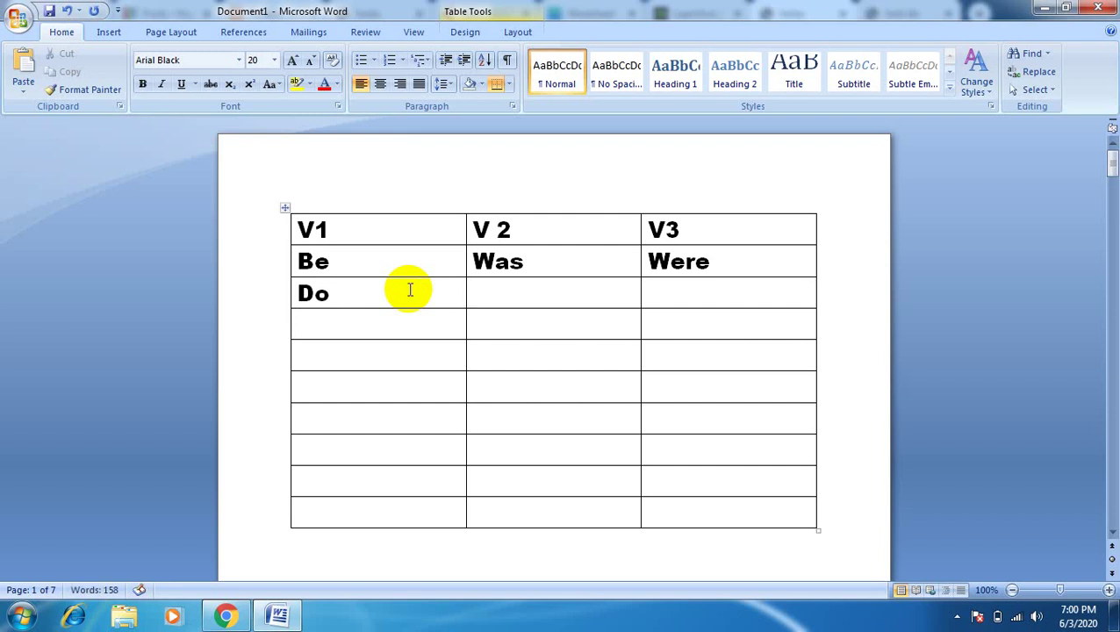
pyautogui.write('did')
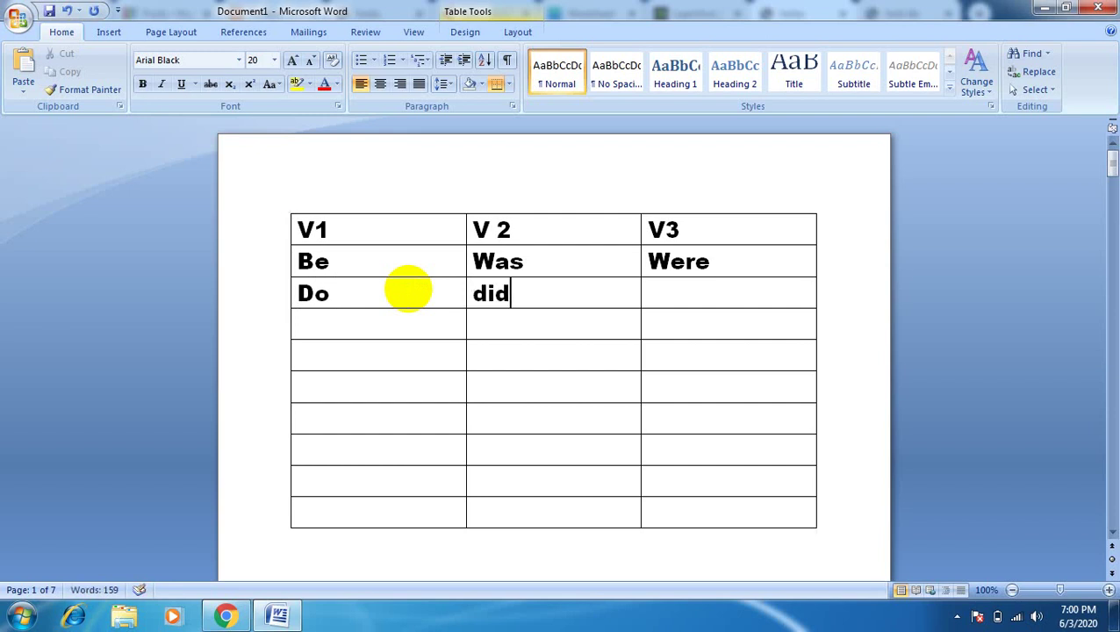
pyautogui.press('Tab')
pyautogui.write('don')
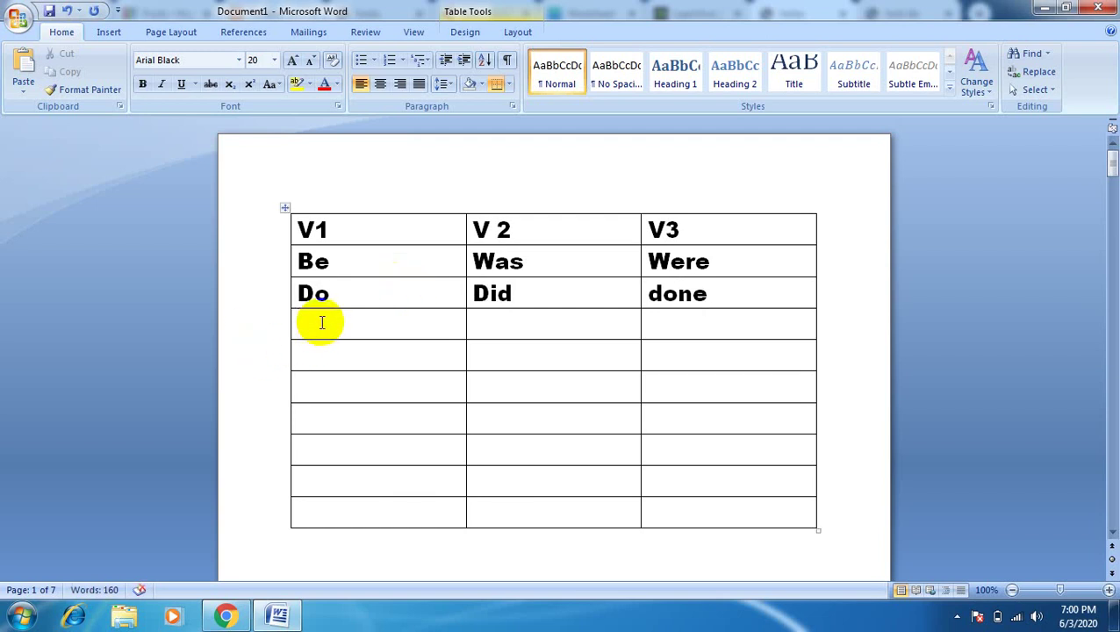
pyautogui.click(314, 321)
pyautogui.click(534, 538)
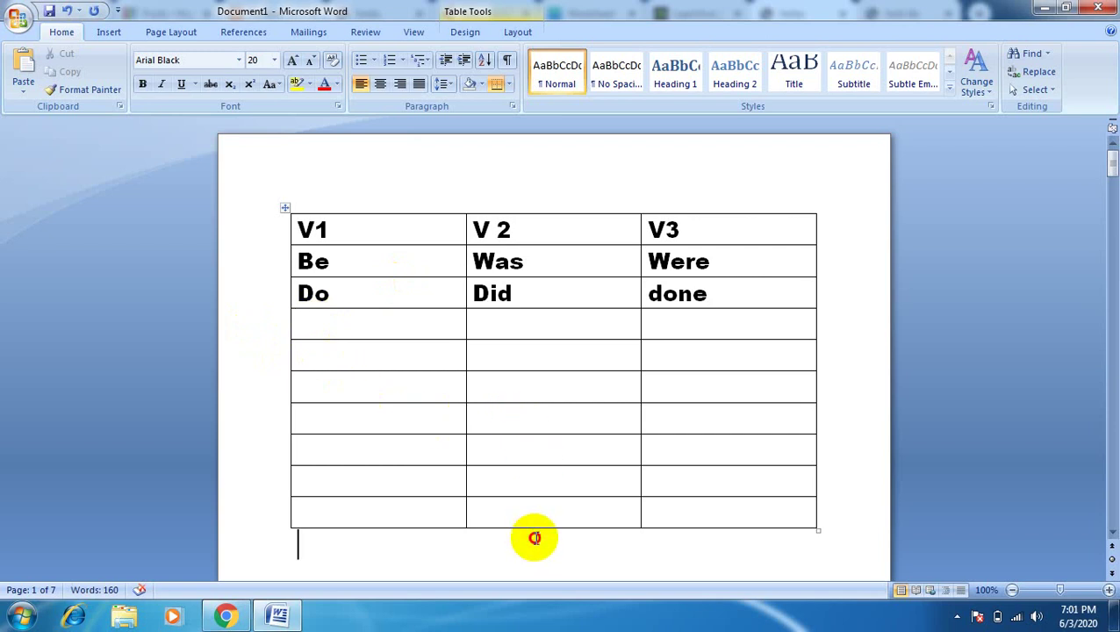
pyautogui.moveTo(1112, 162)
pyautogui.mouseDown()
pyautogui.moveTo(1112, 511)
pyautogui.moveTo(1110, 150)
pyautogui.mouseUp()
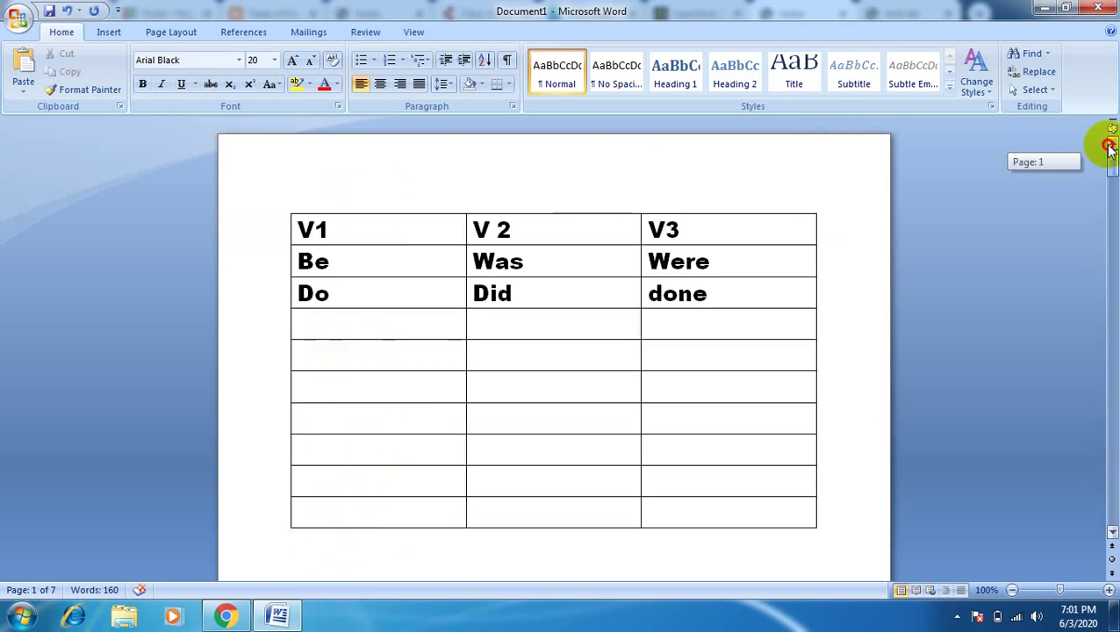
pyautogui.click(396, 332)
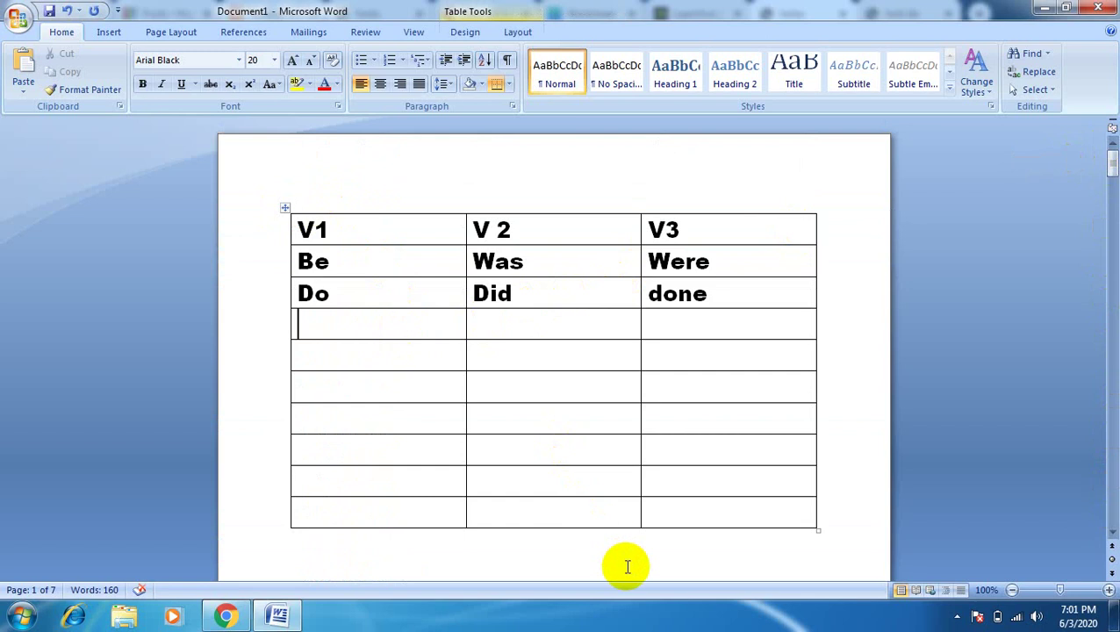
# - Clear the table's text, then delete all its rows to remove the table
pyautogui.click(682, 544)
pyautogui.click(285, 207)
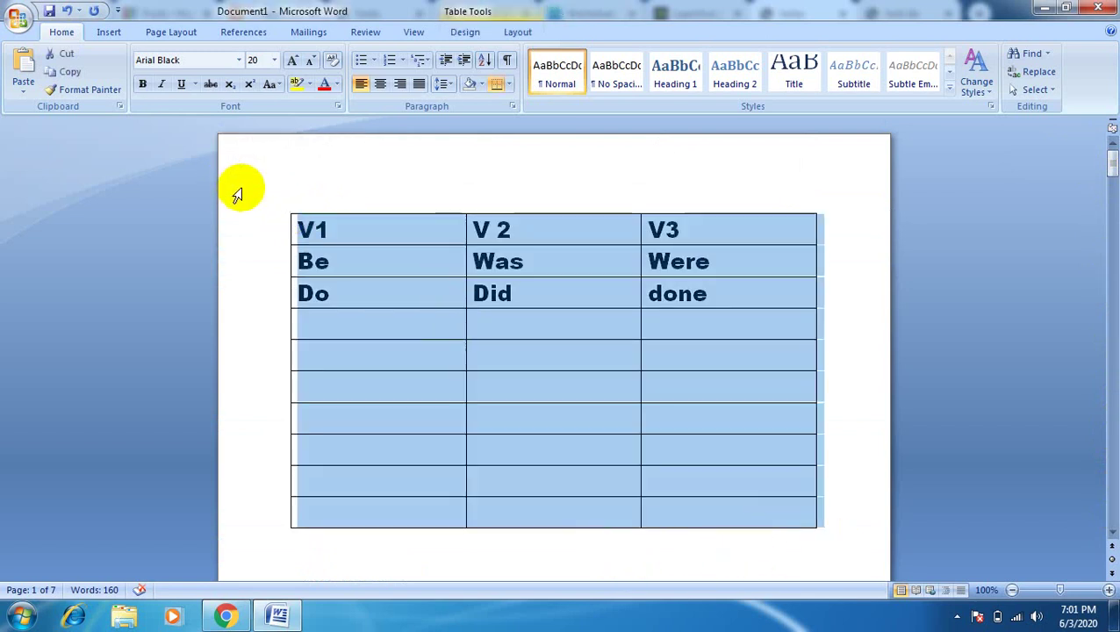
pyautogui.press('Delete')
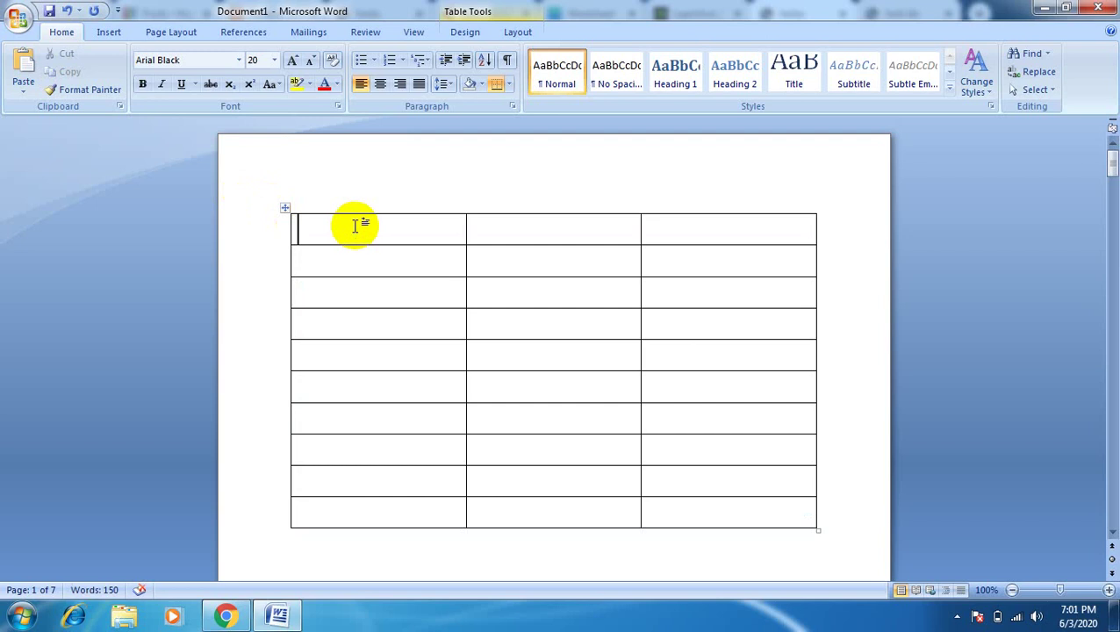
pyautogui.click(285, 207)
pyautogui.click(518, 33)
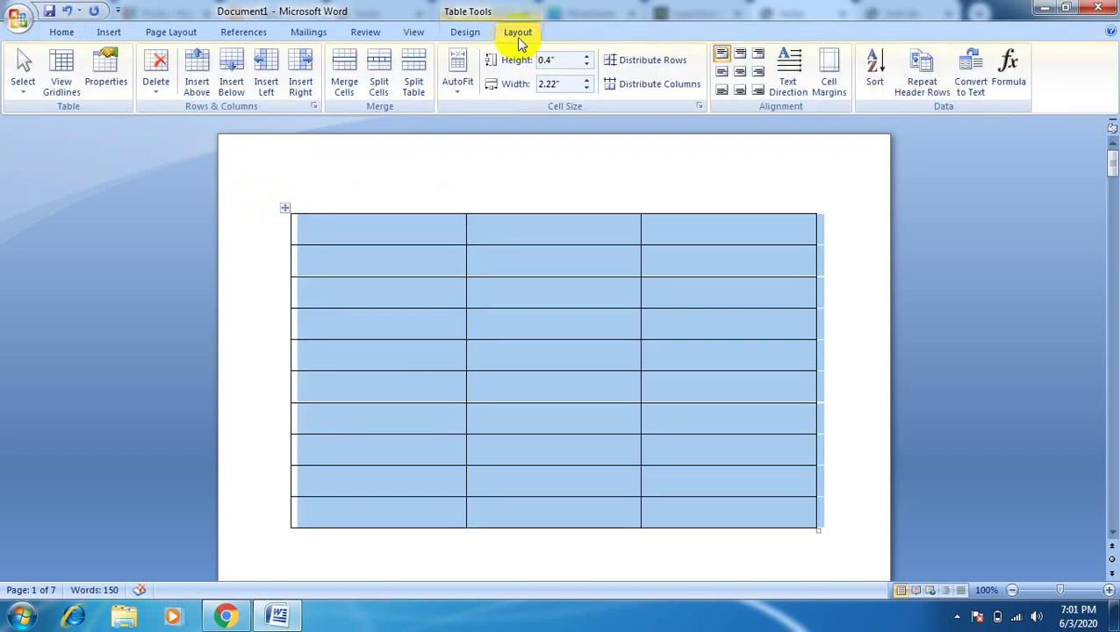
pyautogui.click(155, 72)
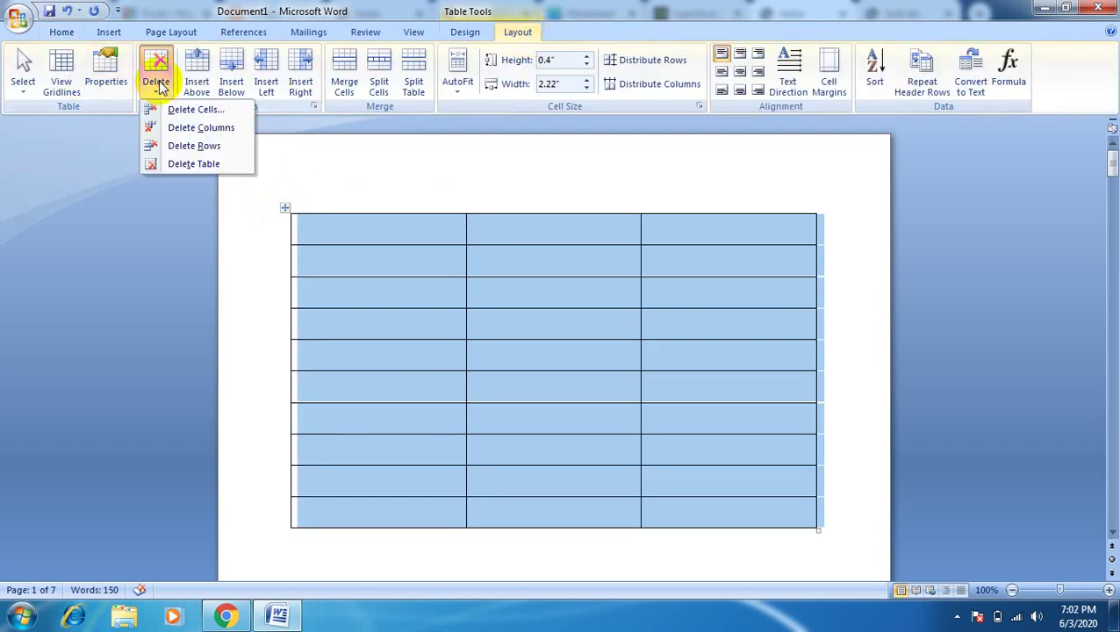
pyautogui.click(182, 146)
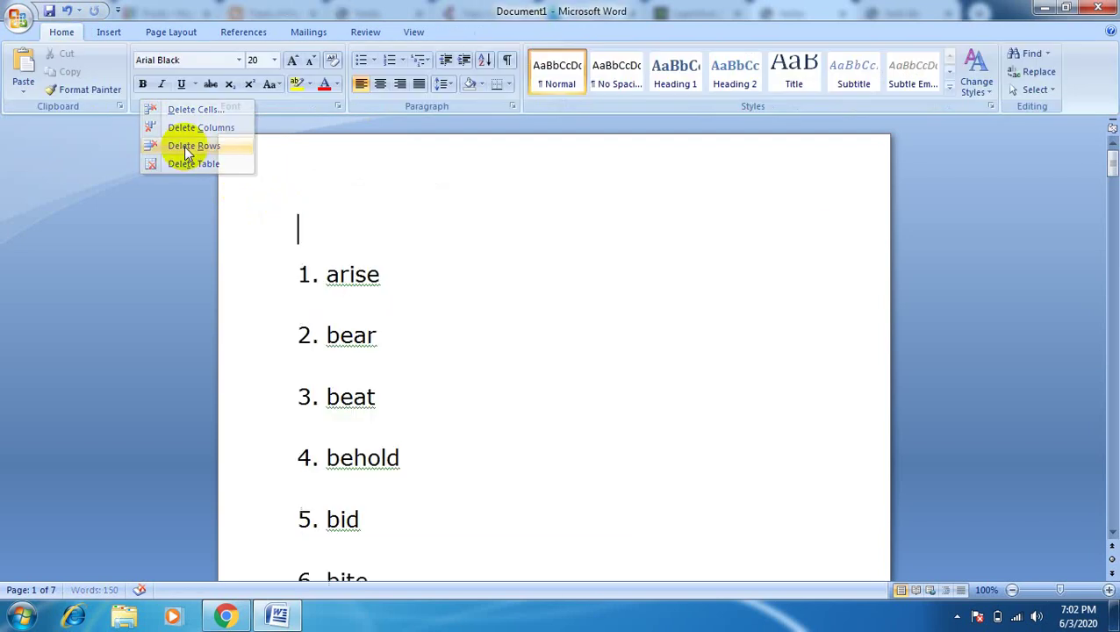
pyautogui.click(105, 31)
# - Insert a 3-column, 10-row table above the list and type 'zas' in its first cell
pyautogui.click(138, 85)
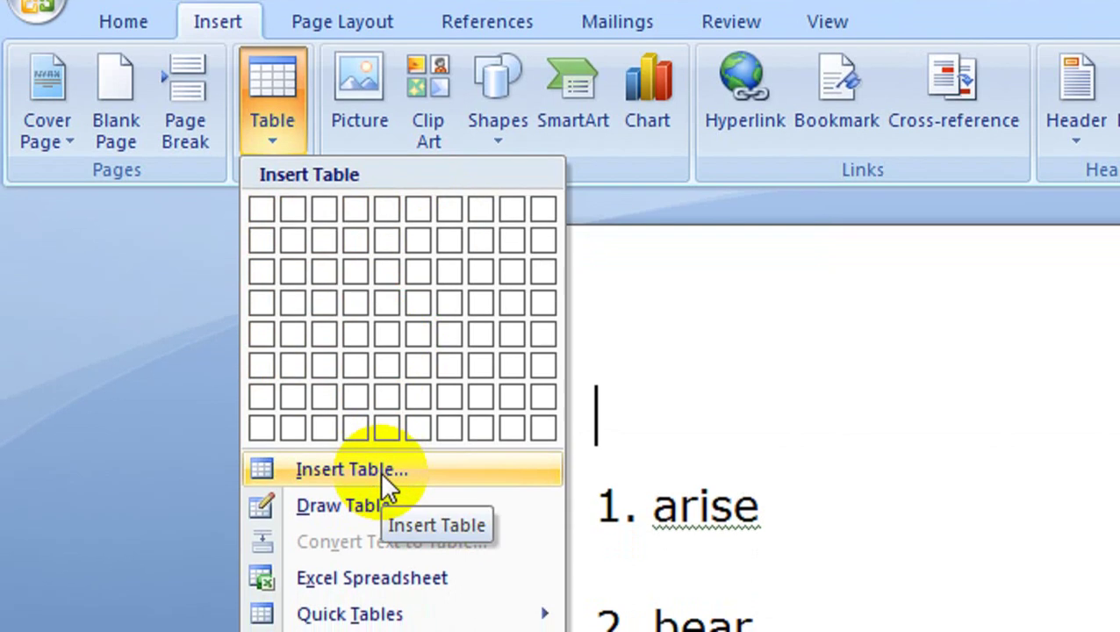
pyautogui.click(380, 516)
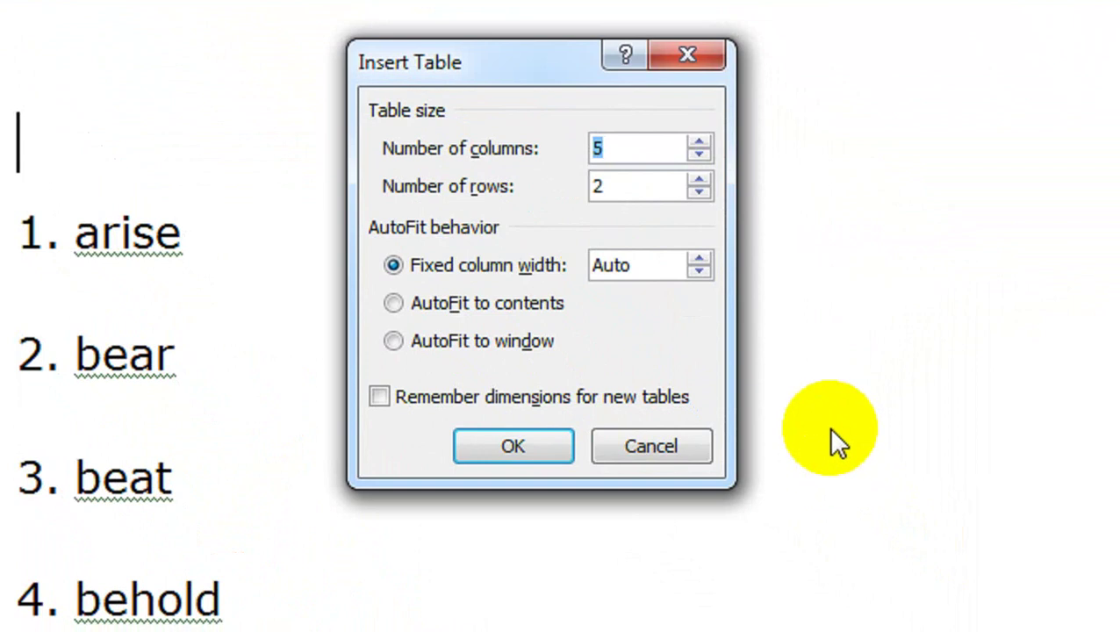
pyautogui.write('3')
pyautogui.doubleClick(583, 186)
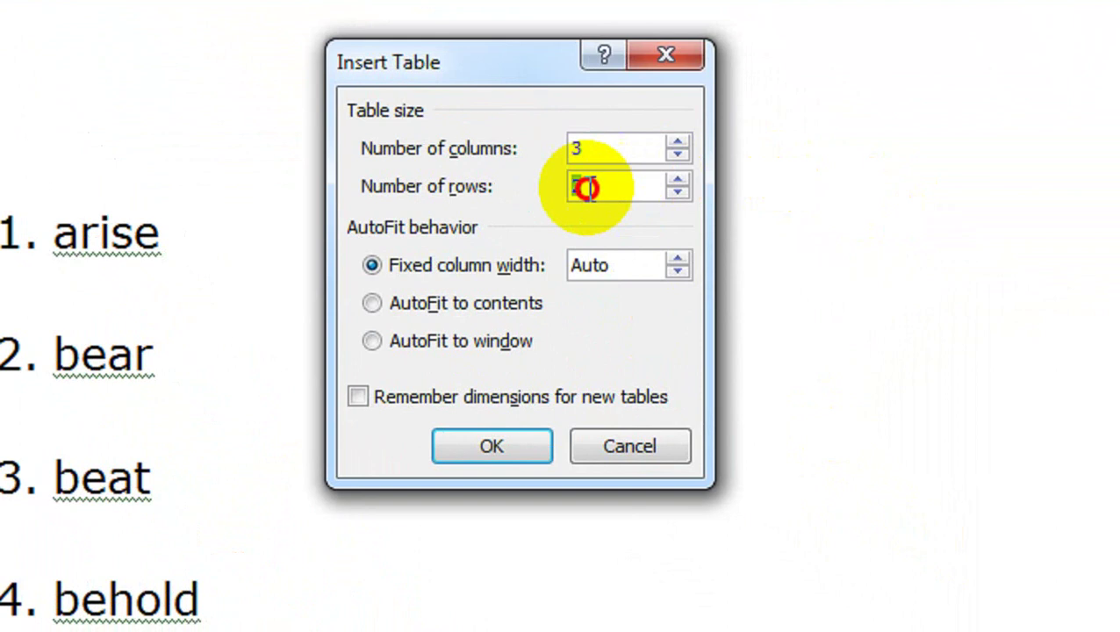
pyautogui.write('1')
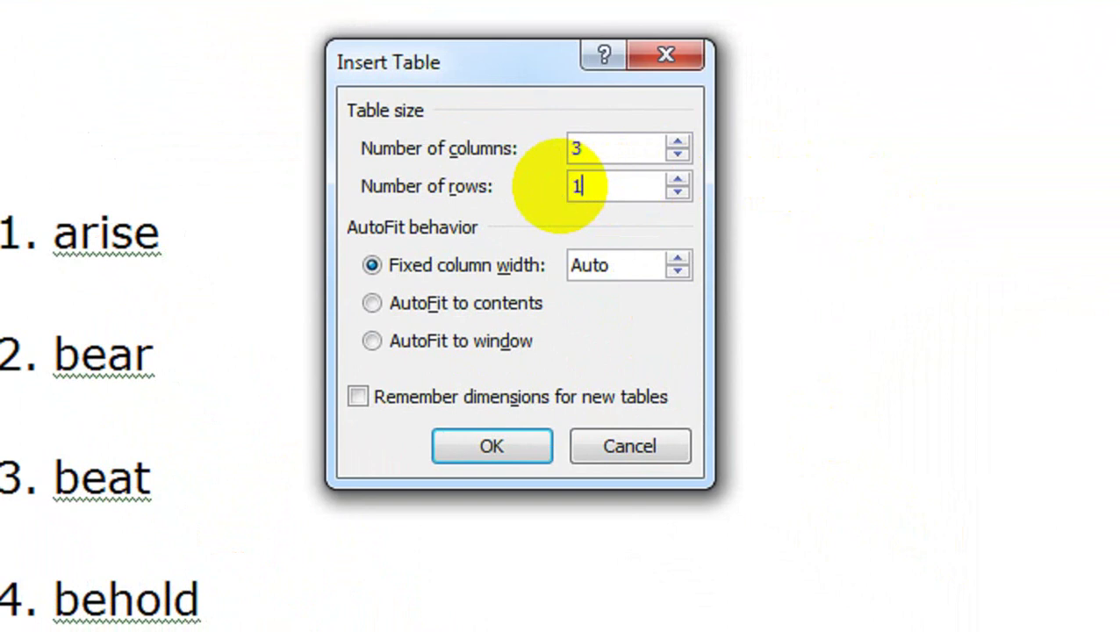
pyautogui.write('0')
pyautogui.click(764, 456)
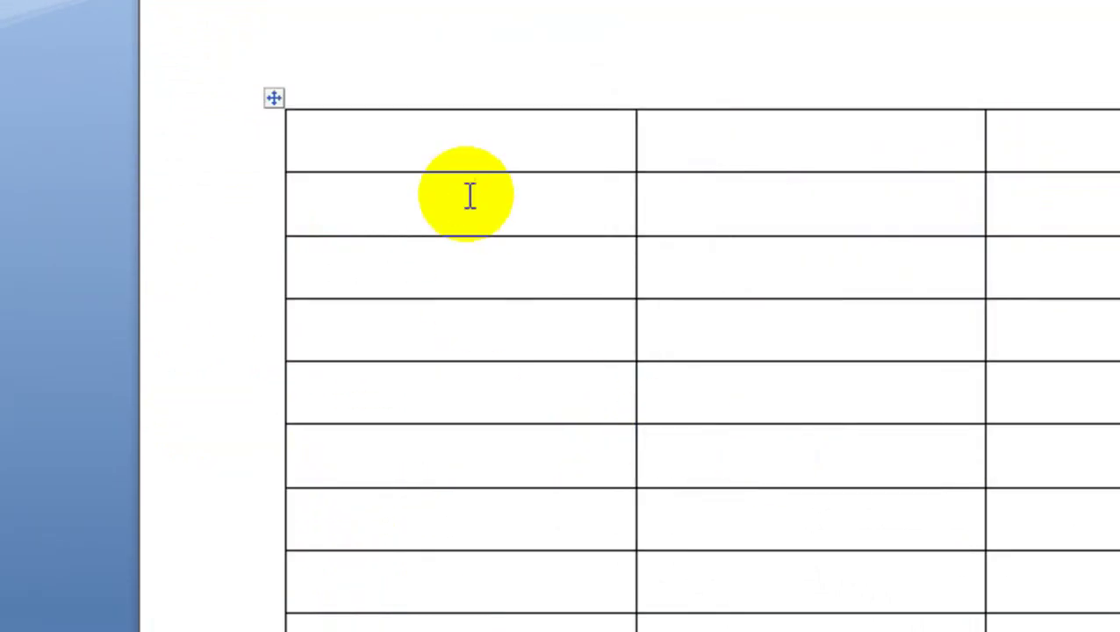
pyautogui.write('zas')
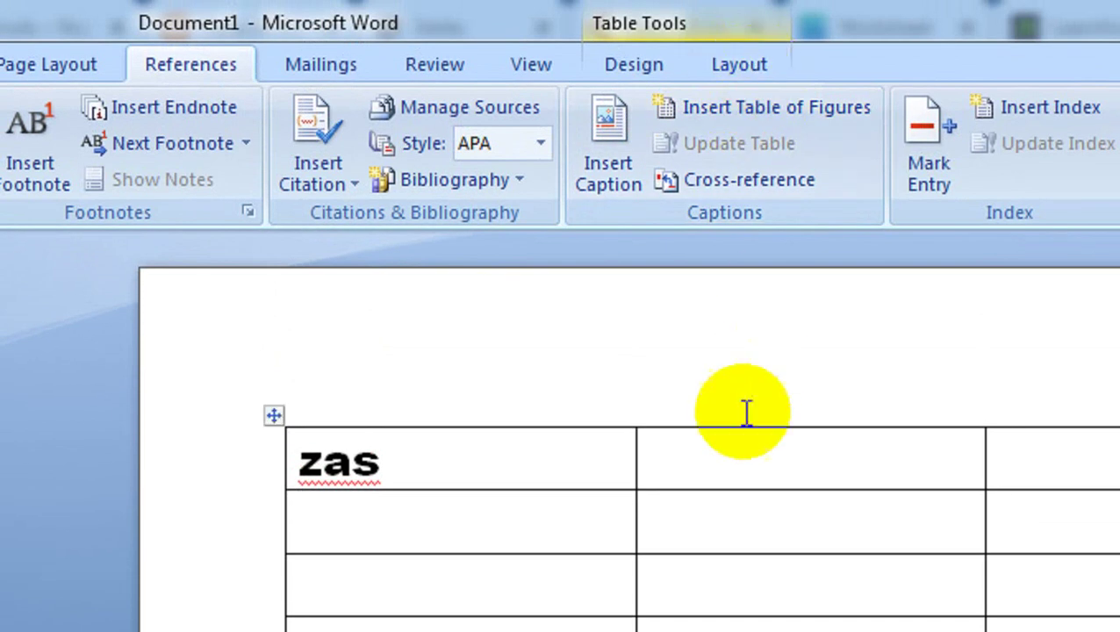
# - Delete the table containing 'zas' using Layout > Delete > Delete Table
pyautogui.click(719, 462)
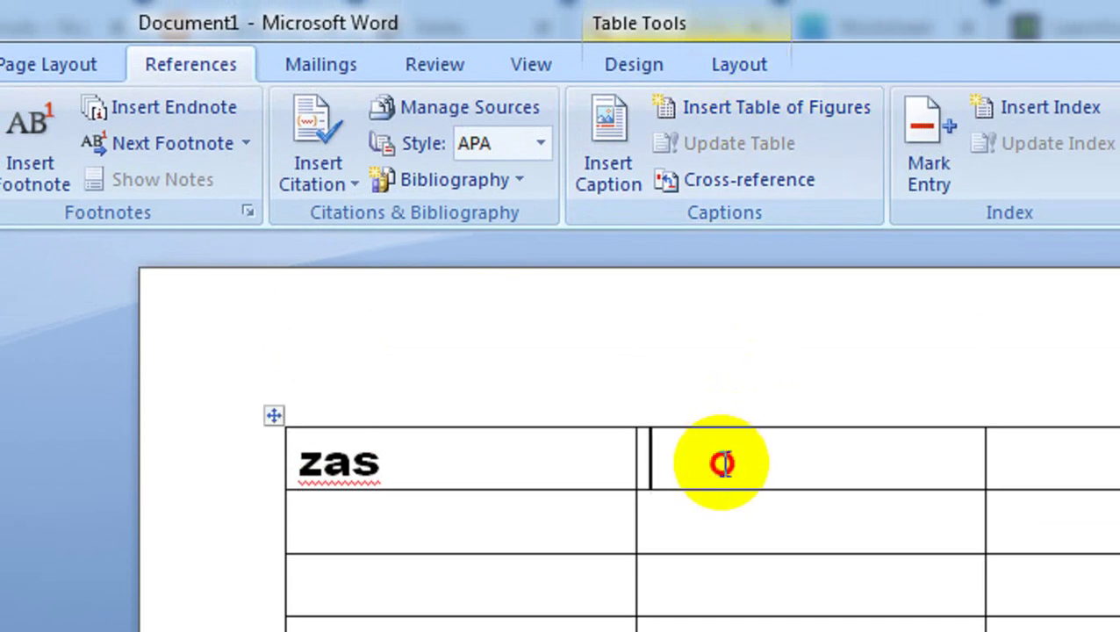
pyautogui.click(739, 61)
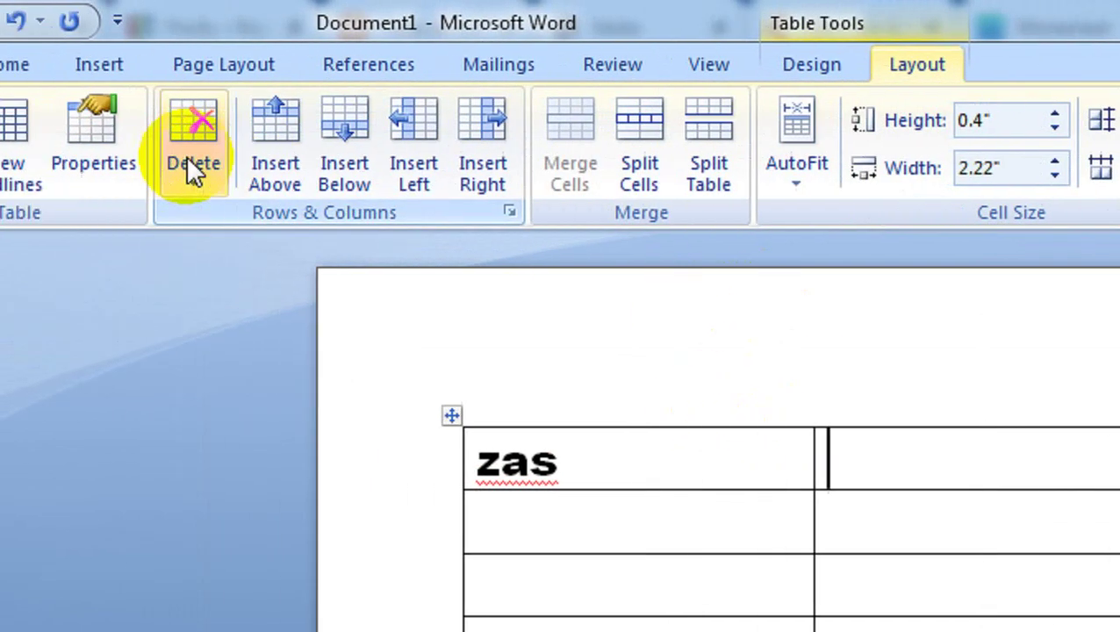
pyautogui.click(279, 178)
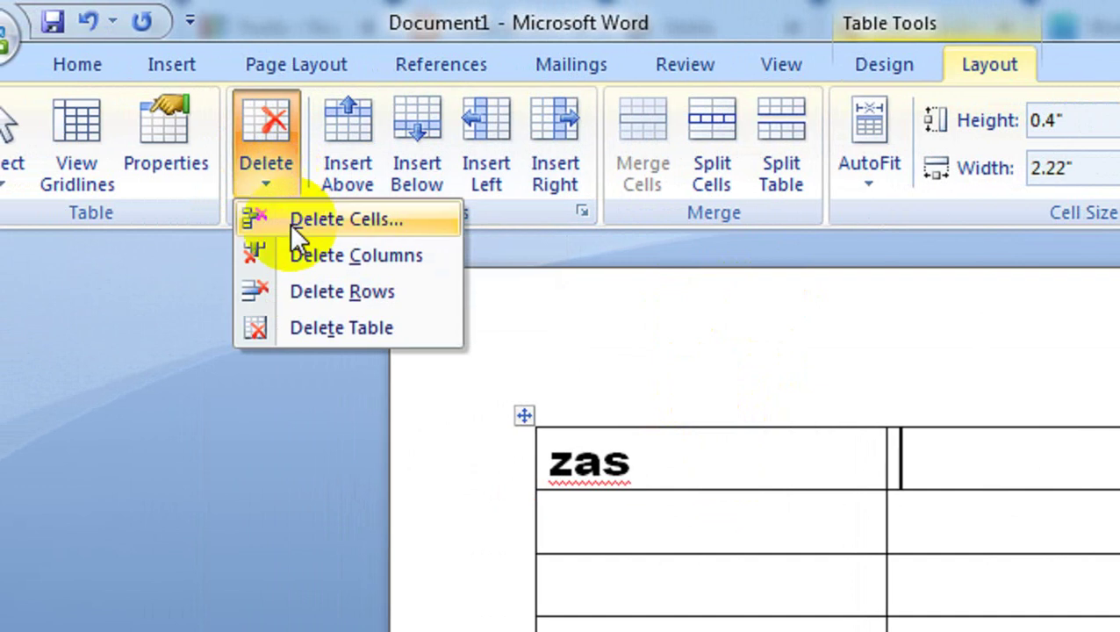
pyautogui.click(375, 330)
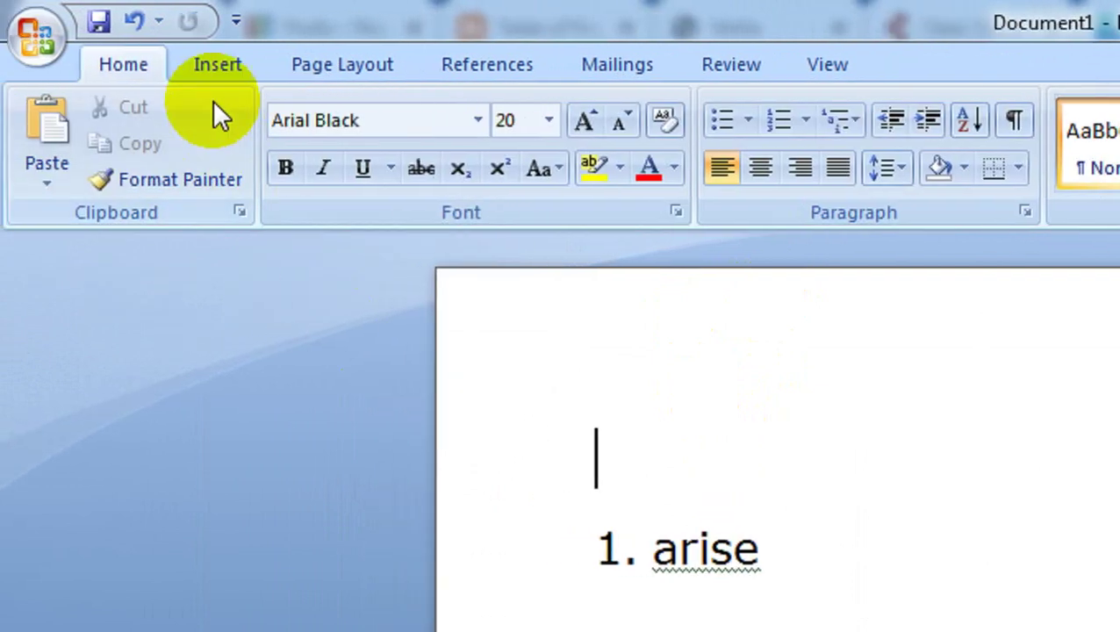
# - Insert a new empty 3-column, 10-row table and place the caret in its first cell
pyautogui.click(220, 63)
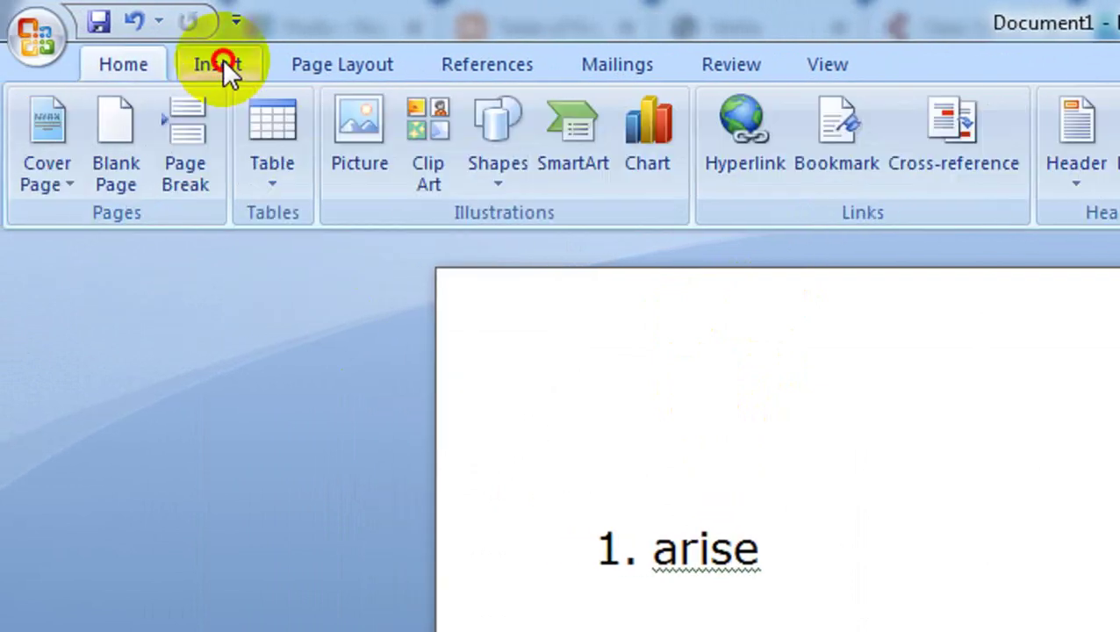
pyautogui.click(283, 172)
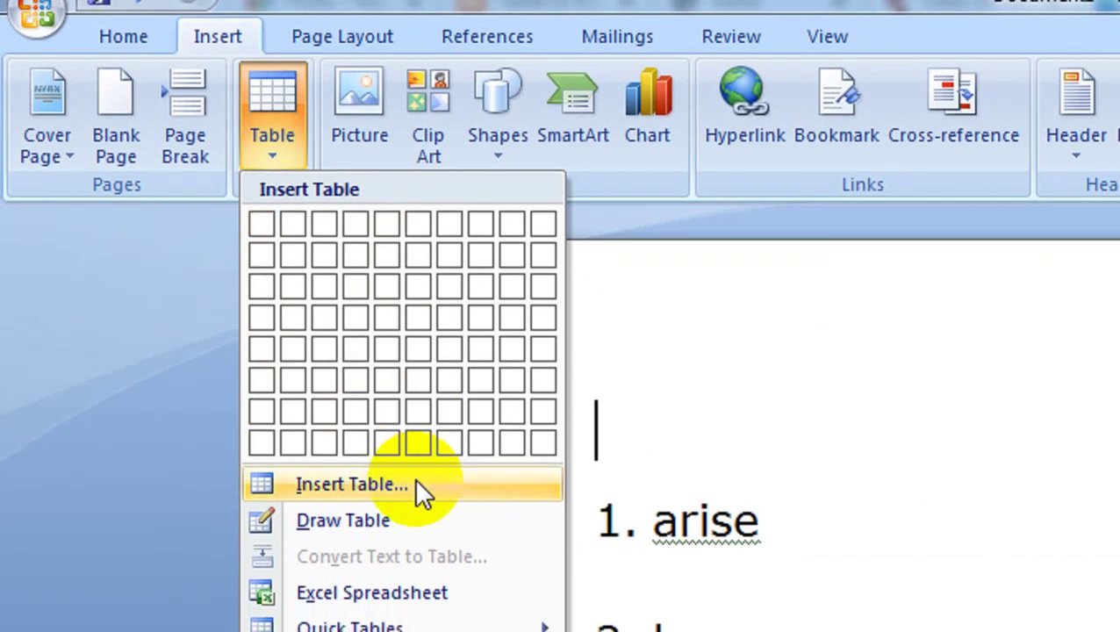
pyautogui.click(421, 514)
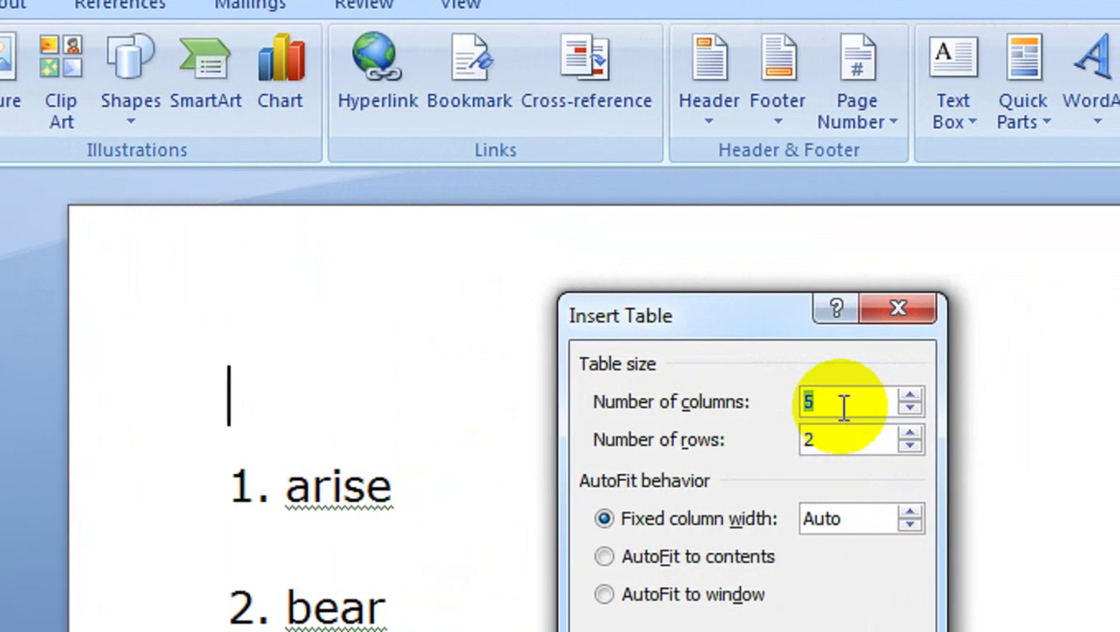
pyautogui.write('3')
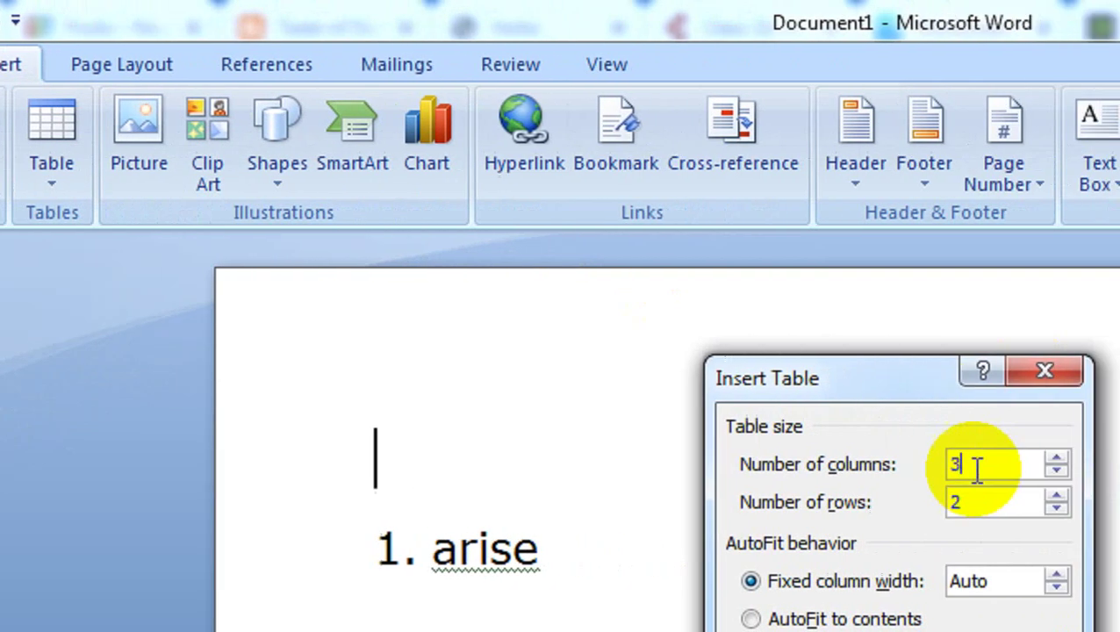
pyautogui.click(839, 436)
pyautogui.doubleClick(883, 478)
pyautogui.write('10')
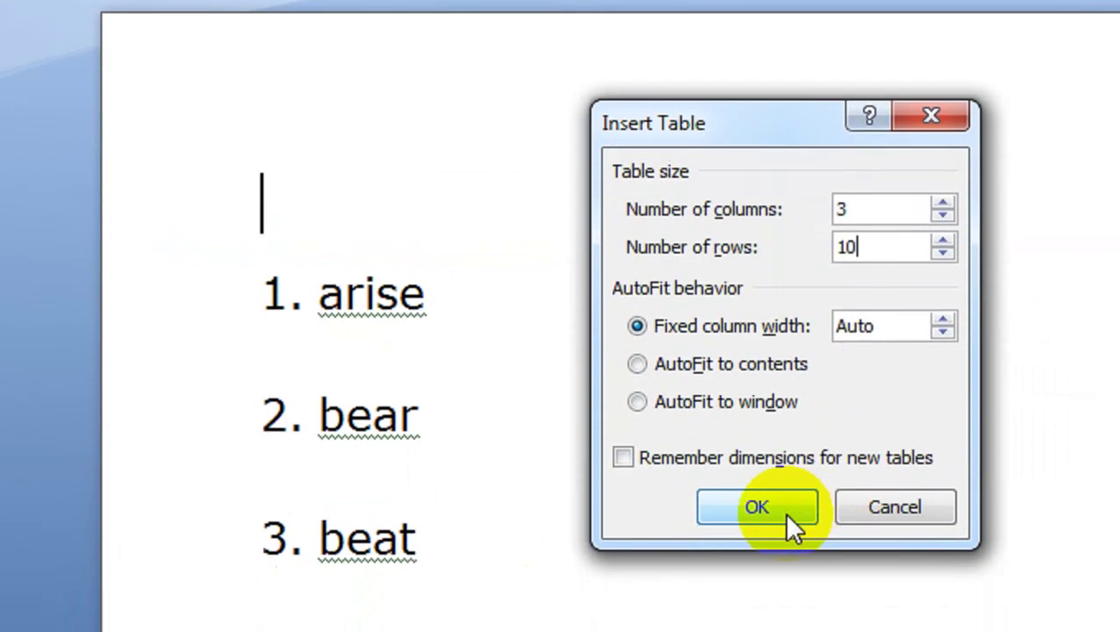
pyautogui.click(788, 523)
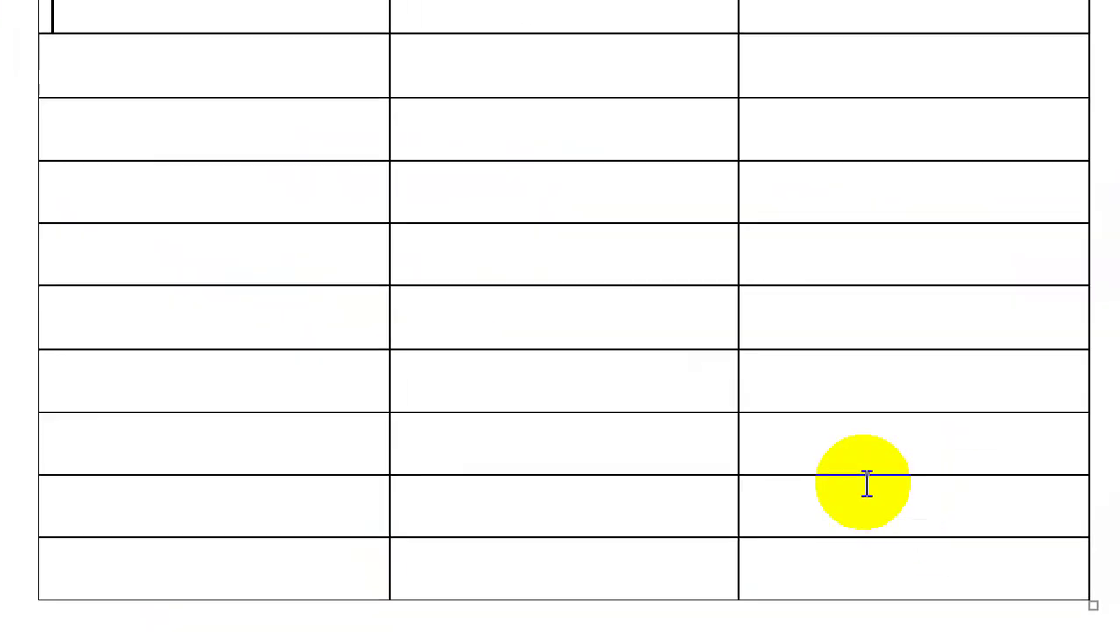
pyautogui.click(293, 149)
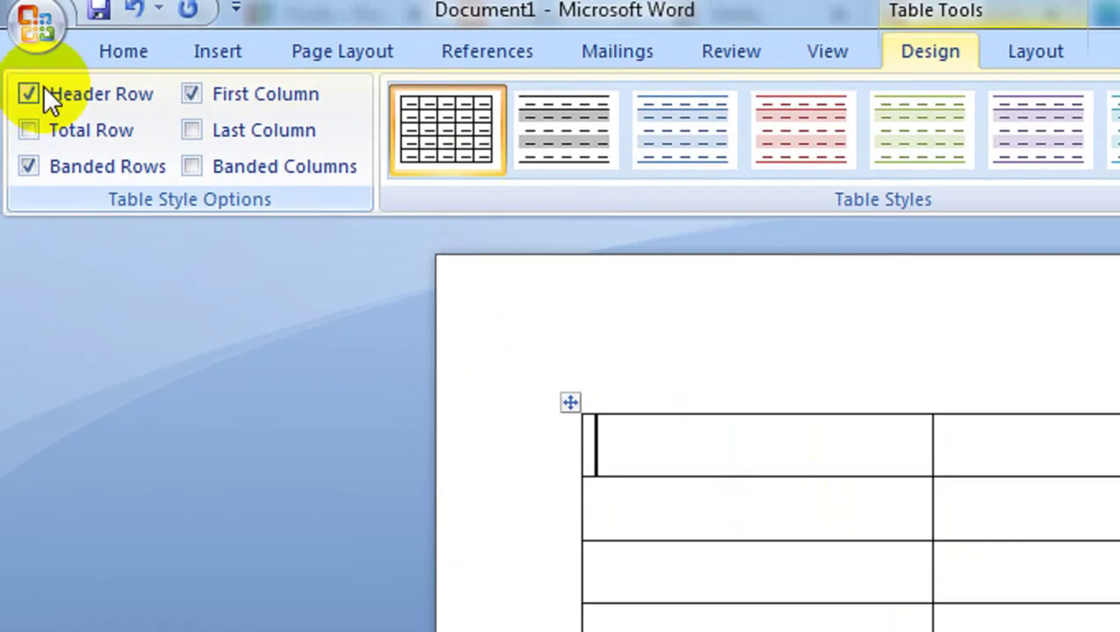
# - Save the file as the Word Document 'verb name' in the Documents library
pyautogui.click(33, 35)
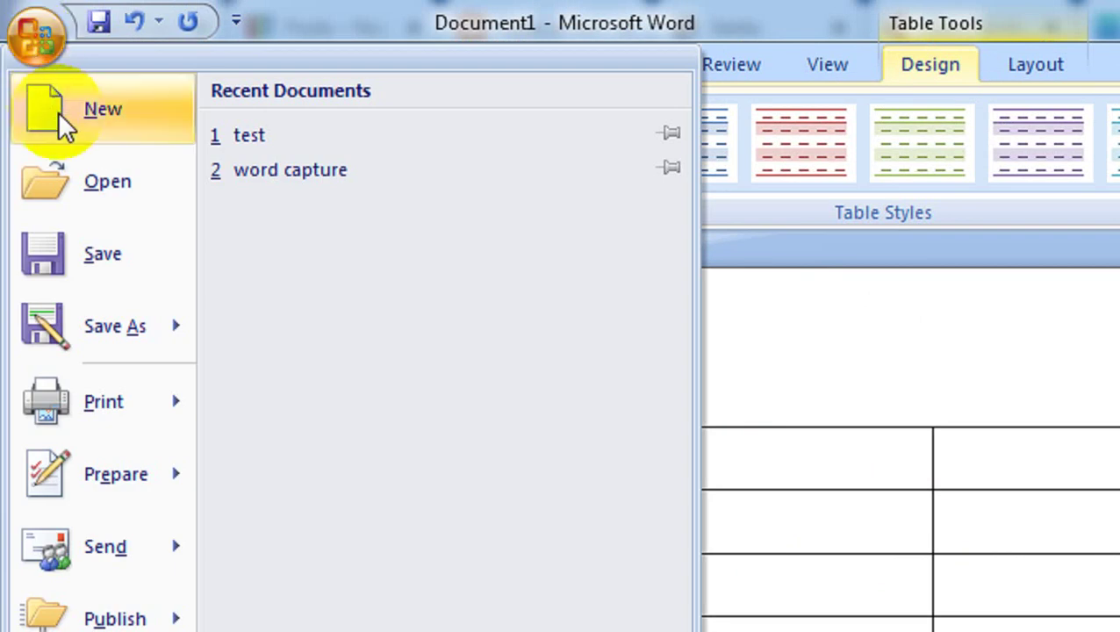
pyautogui.click(114, 270)
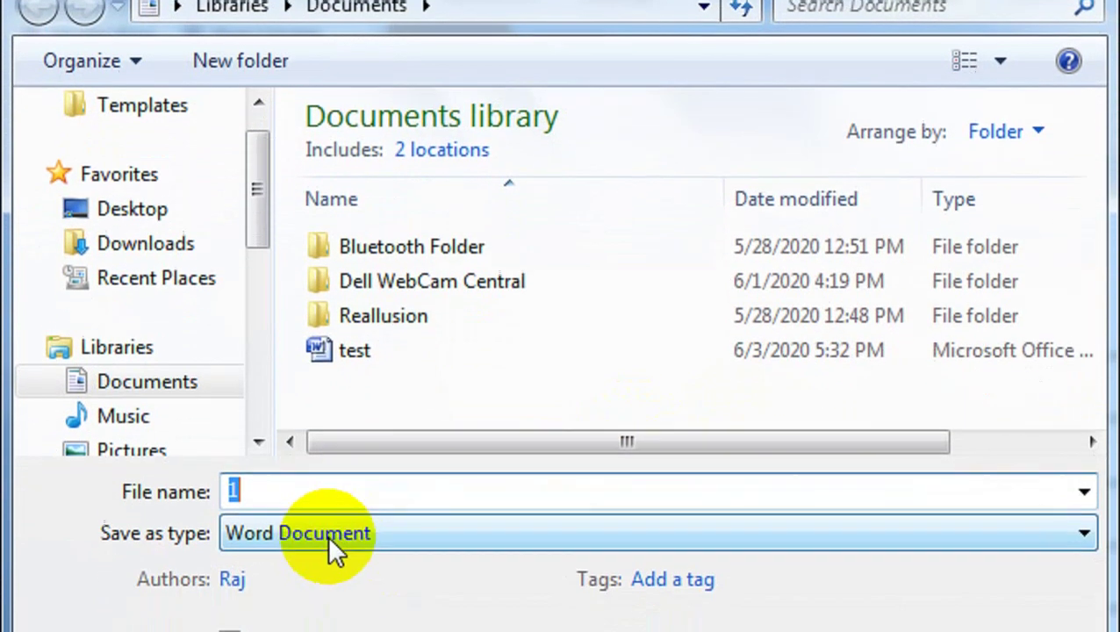
pyautogui.write('v')
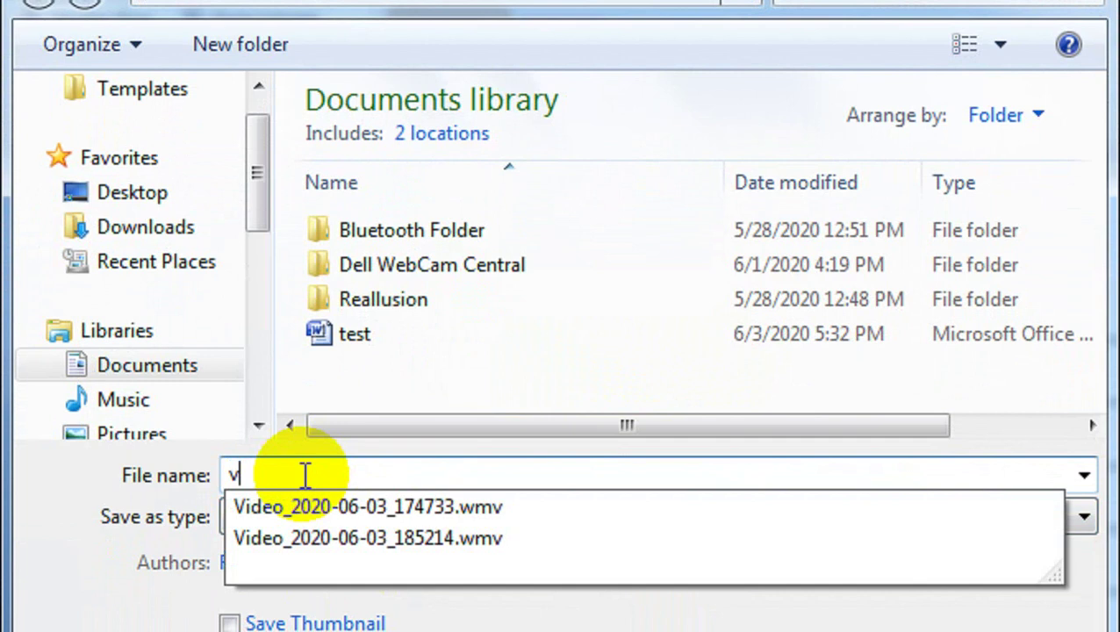
pyautogui.write('erb name')
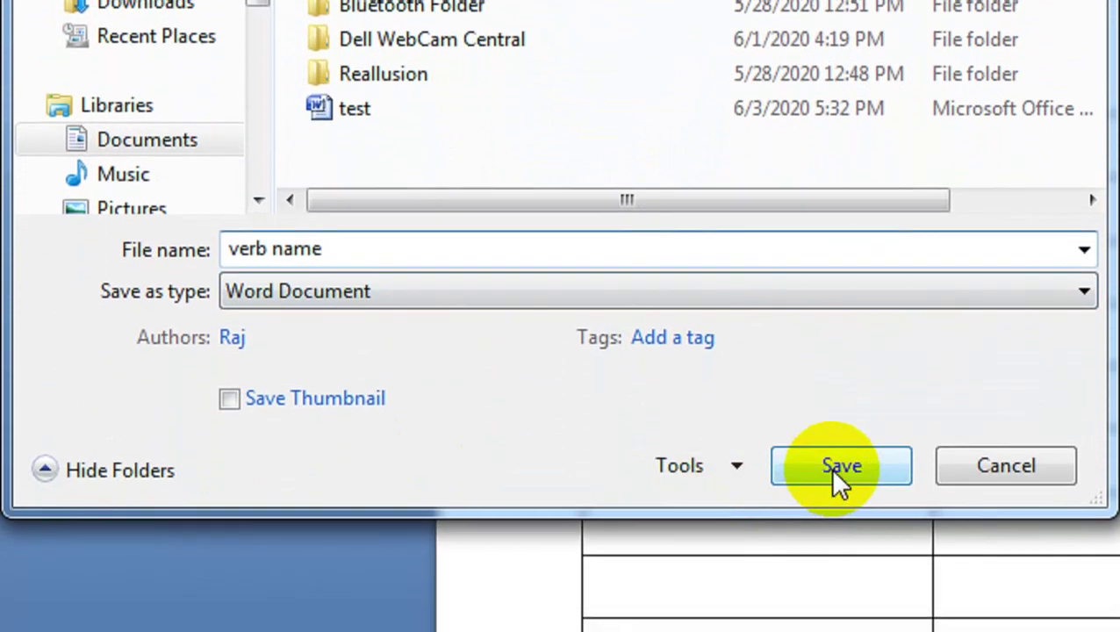
pyautogui.click(832, 467)
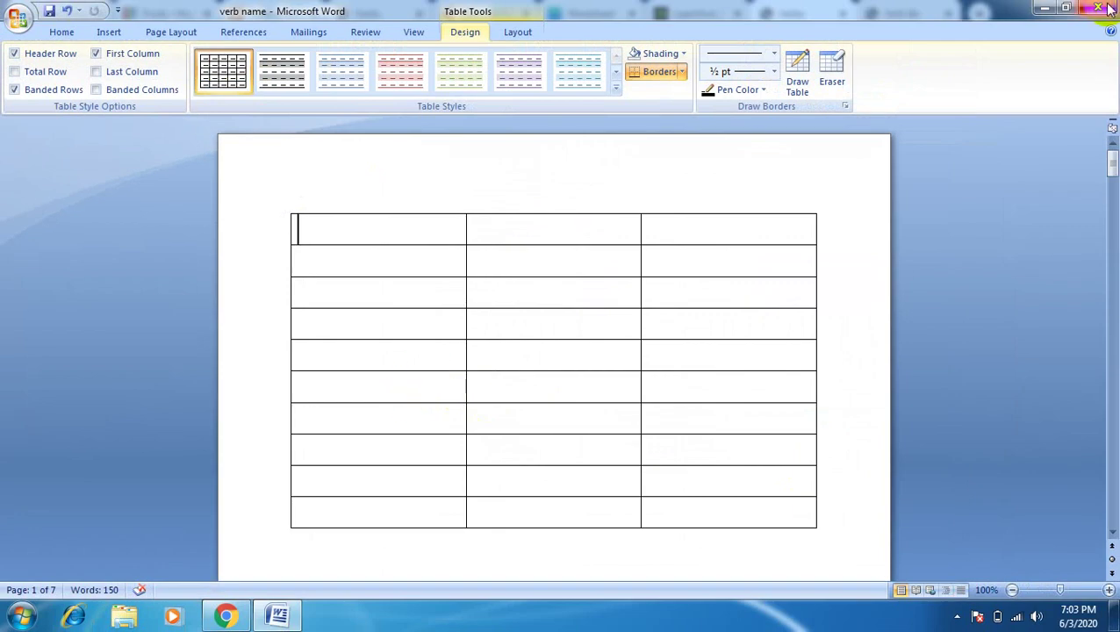
# - Close Word, browse from the desktop user folder into My Documents, and select 'verb name'
pyautogui.click(1105, 8)
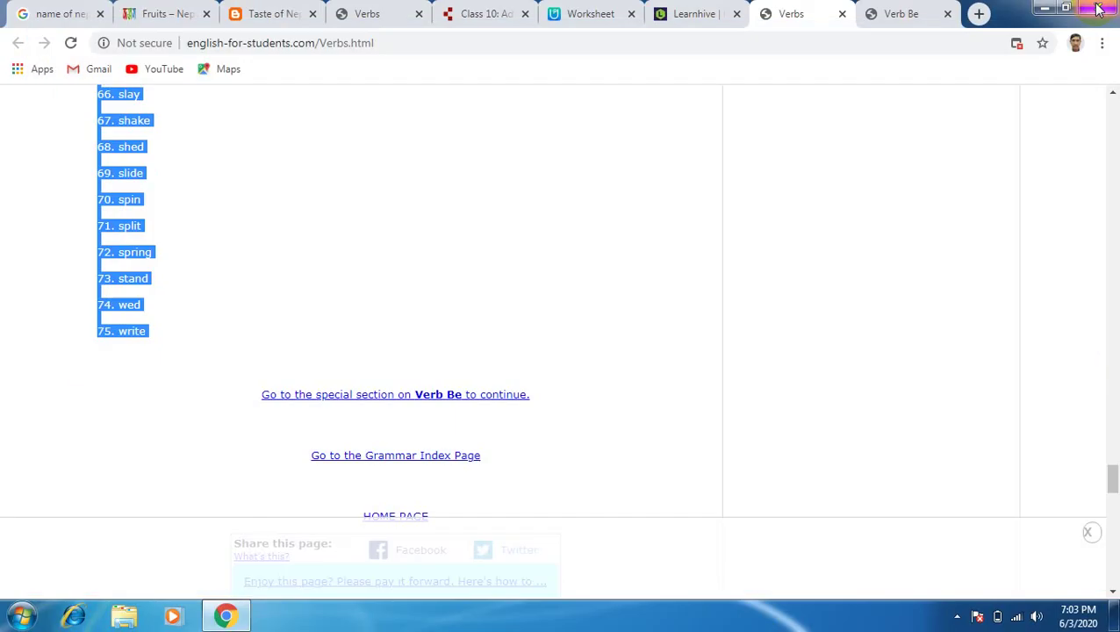
pyautogui.click(1043, 8)
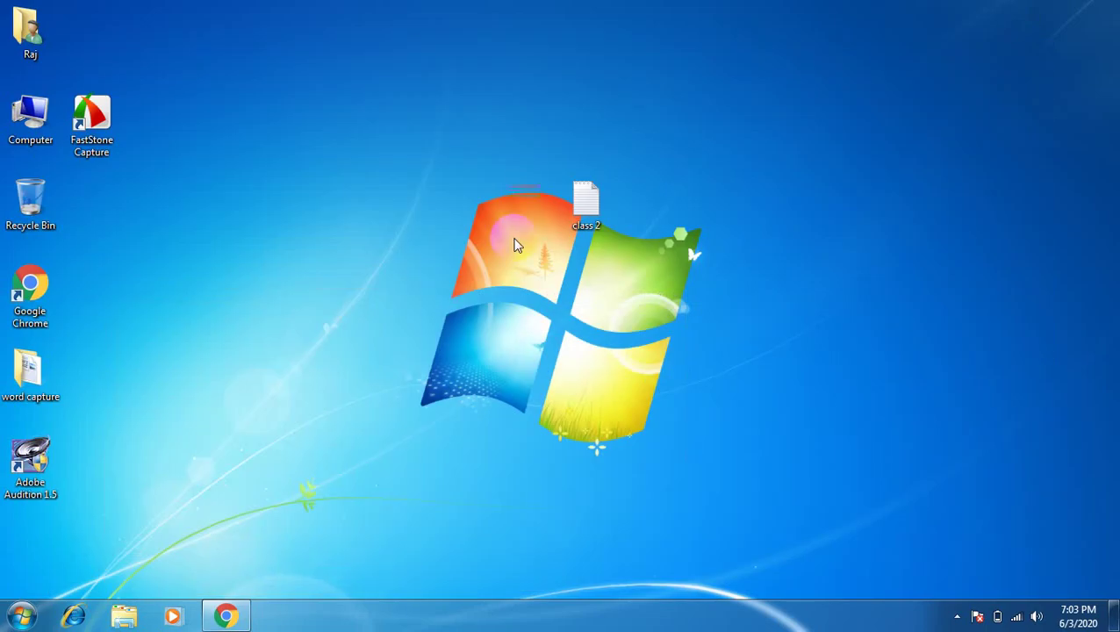
pyautogui.click(35, 40)
pyautogui.doubleClick(32, 39)
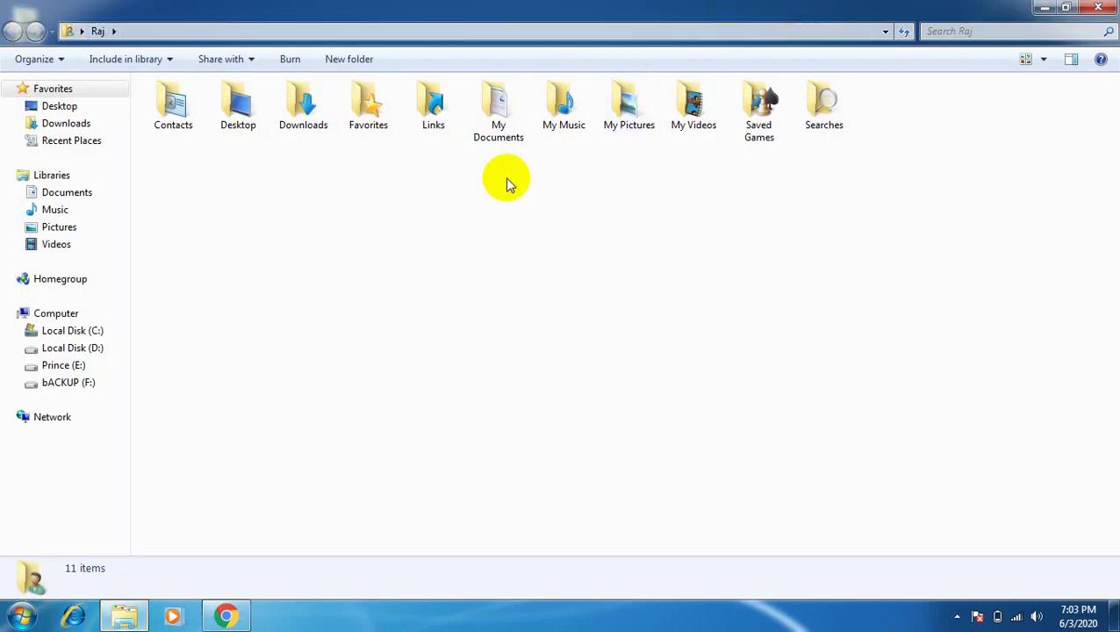
pyautogui.click(498, 105)
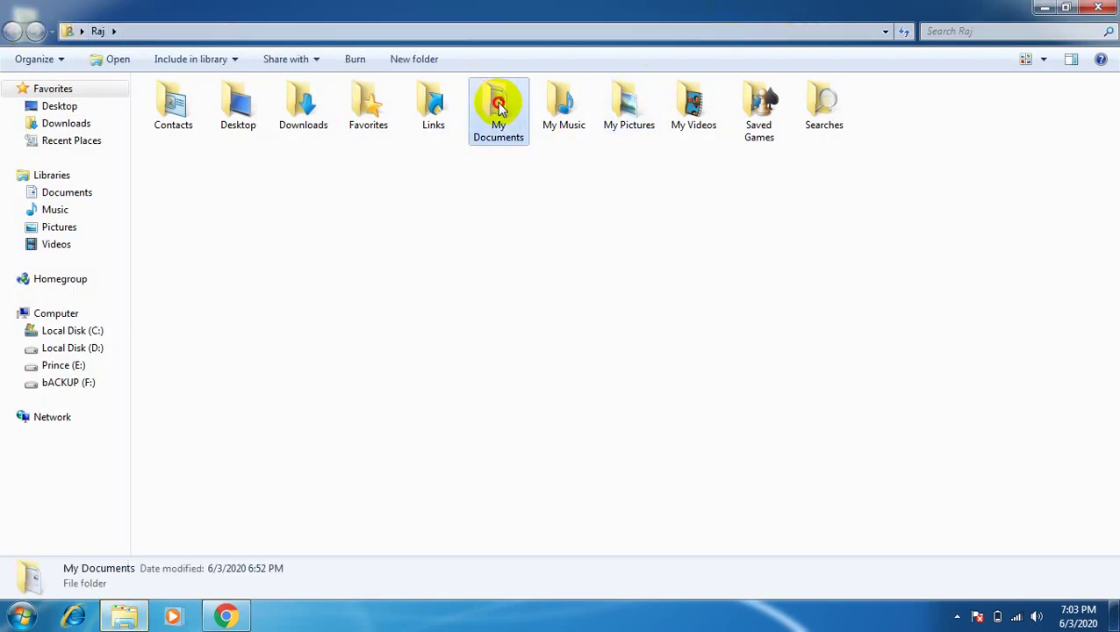
pyautogui.doubleClick(499, 105)
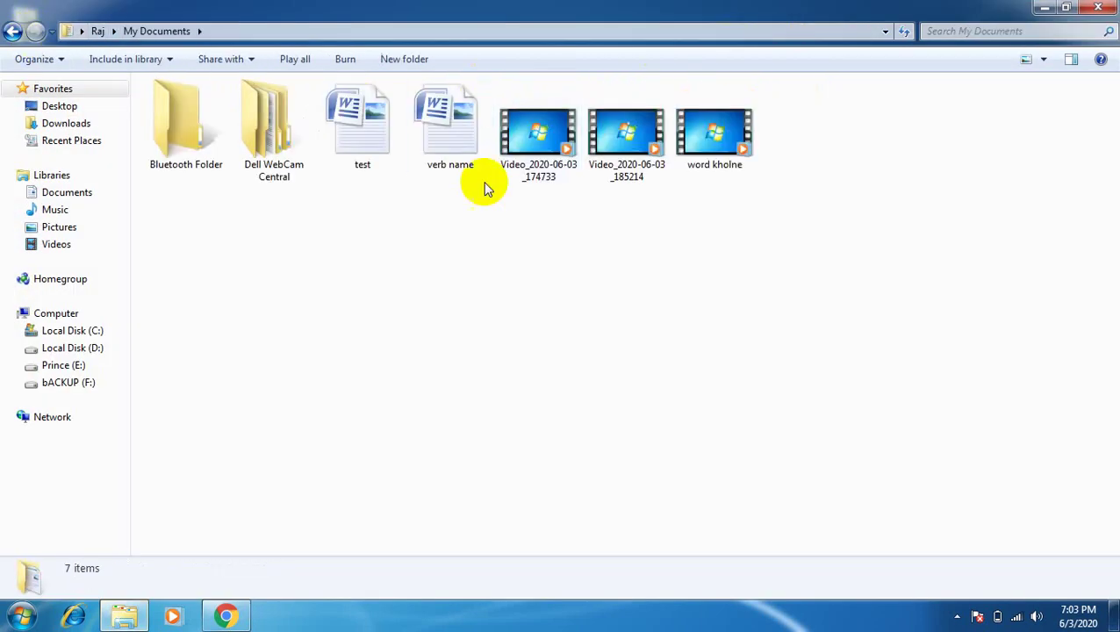
pyautogui.click(454, 144)
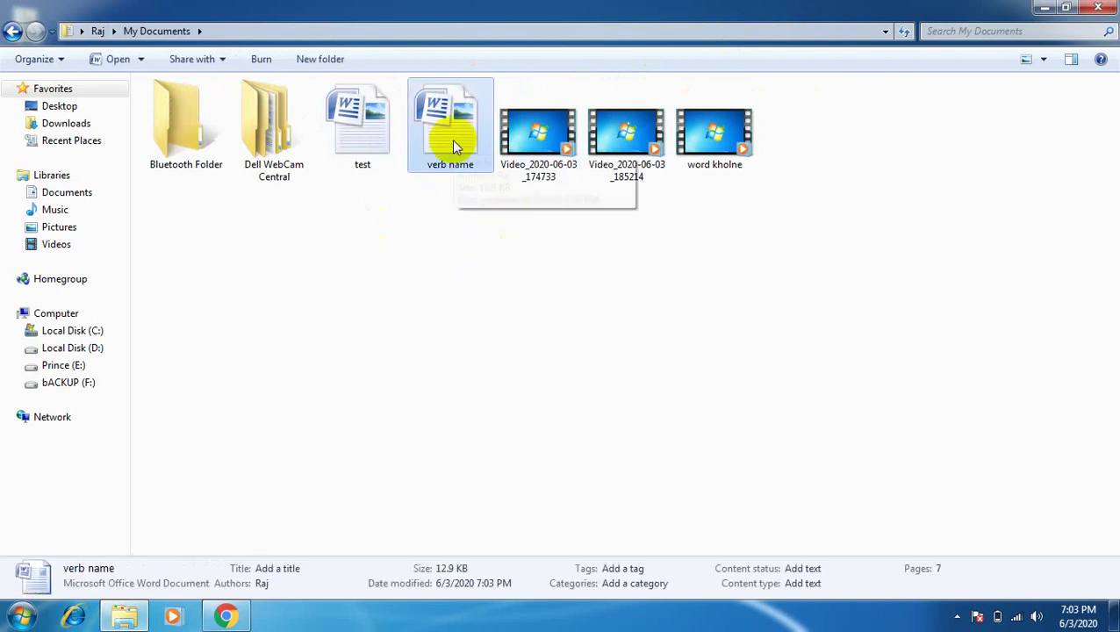